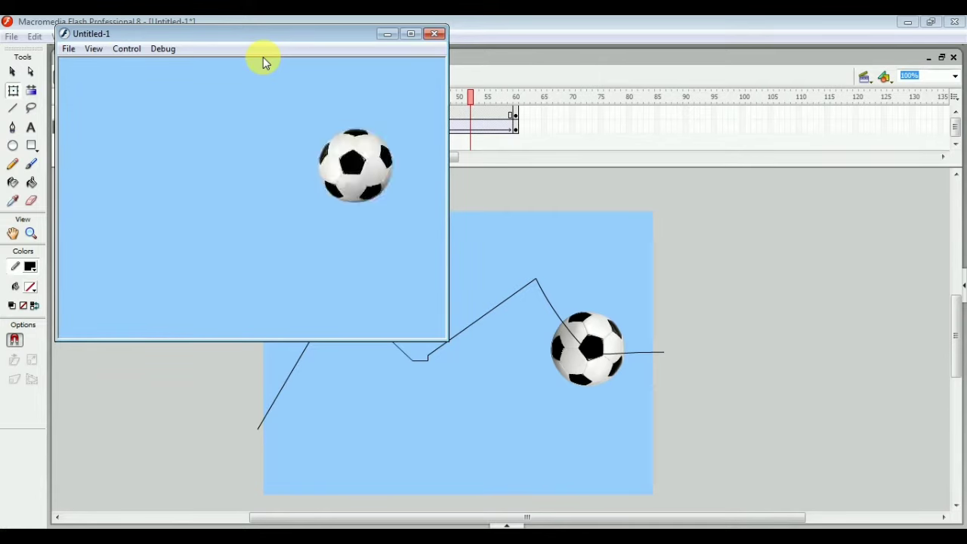
Test the finished football motion-guide movie and close its preview.
key("ctrl+Return")
left_click_drag(268, 61, 551, 129)
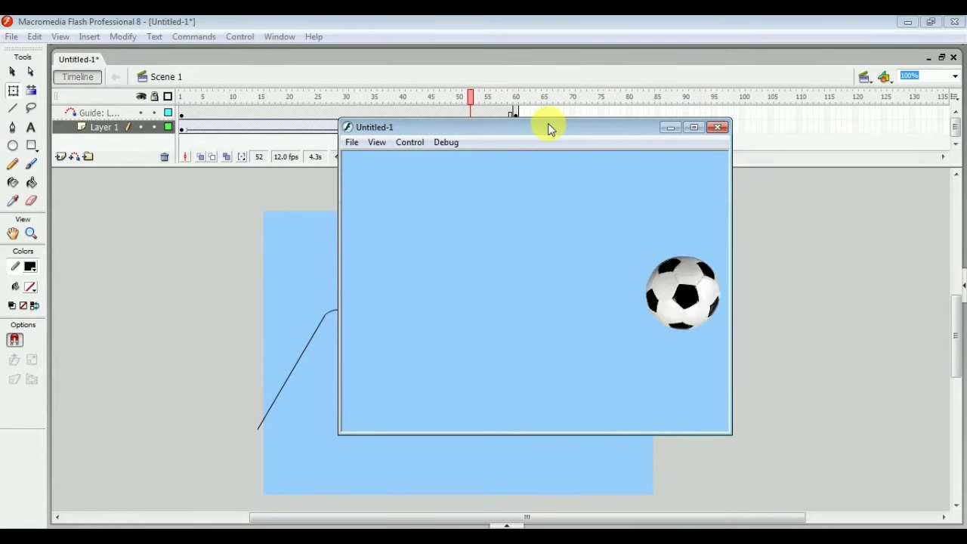
left_click(717, 127)
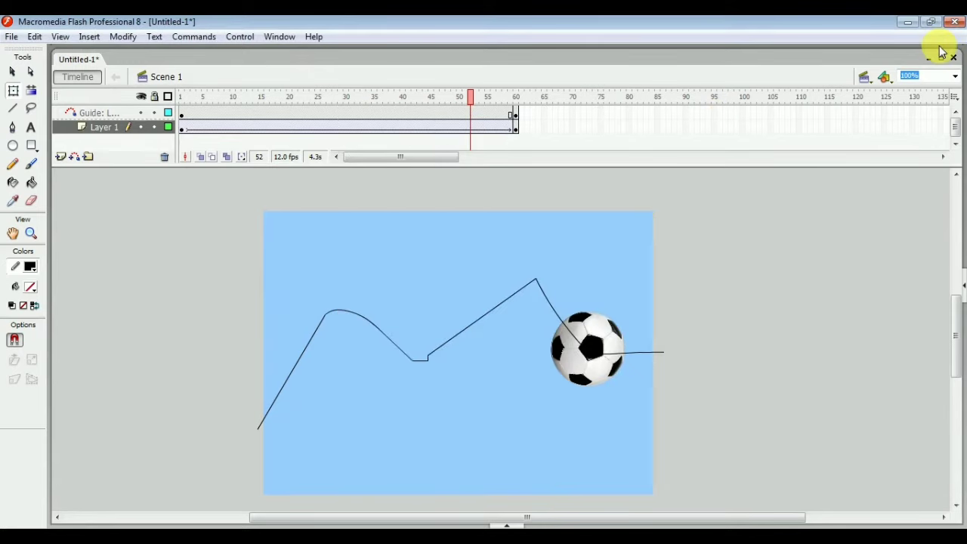
Create a new blank Flash Document.
key("ctrl+n")
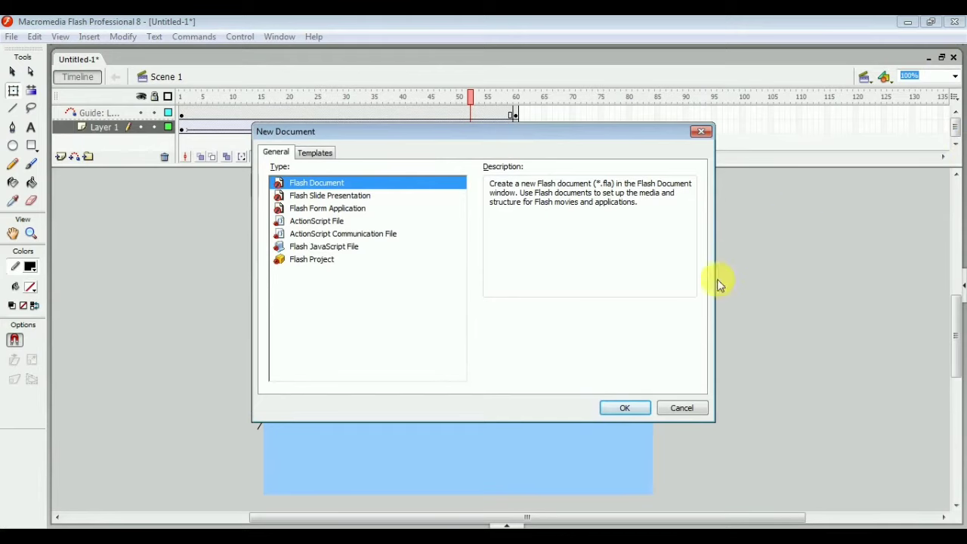
left_click(626, 408)
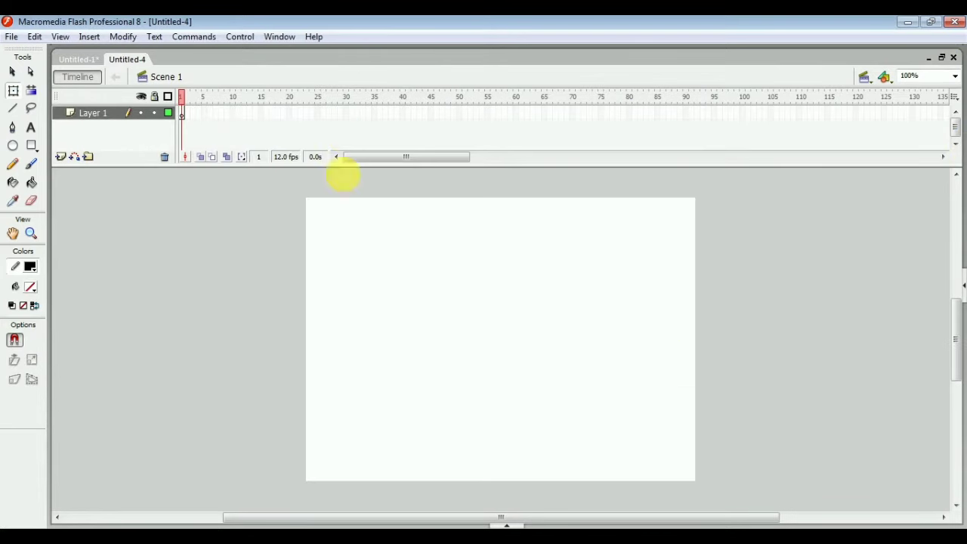
Set the new document's background color to medium gray.
right_click(402, 312)
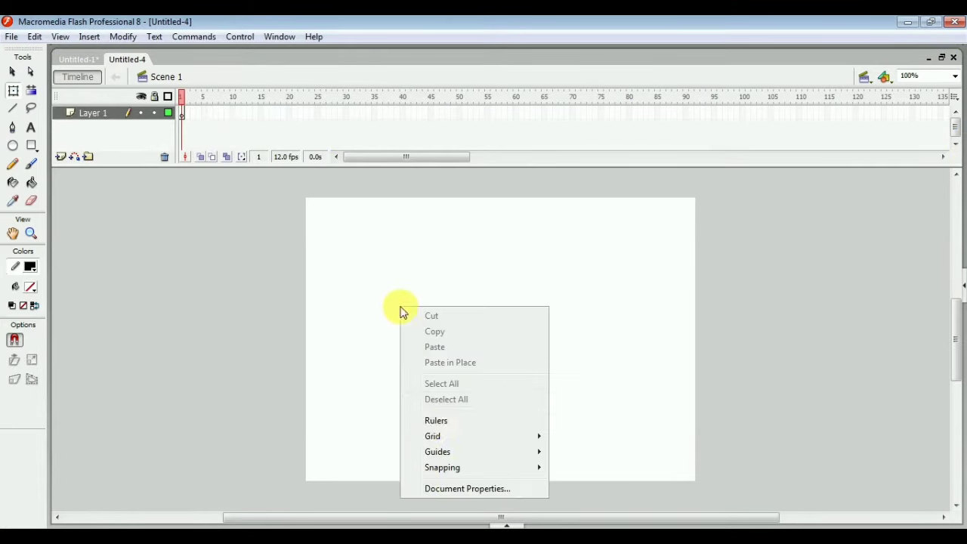
left_click(436, 491)
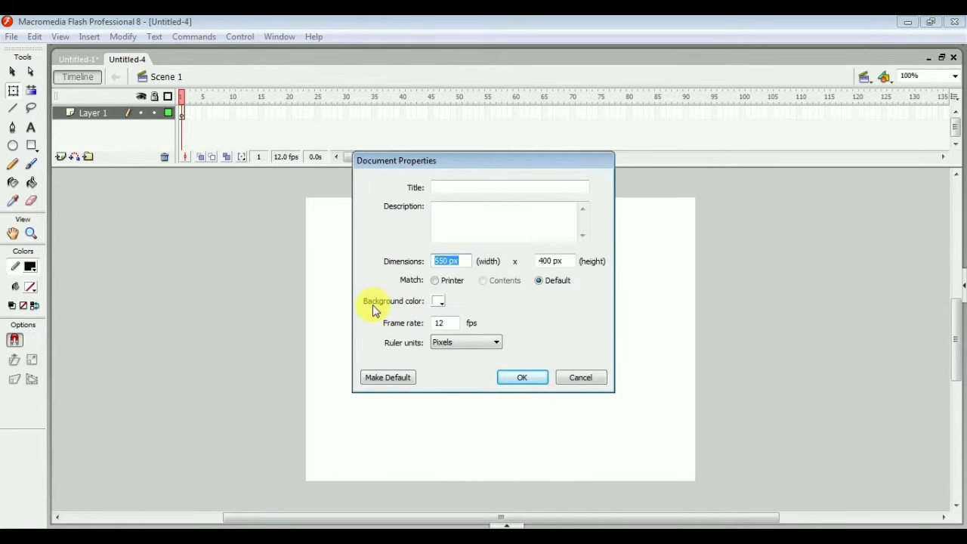
left_click(440, 303)
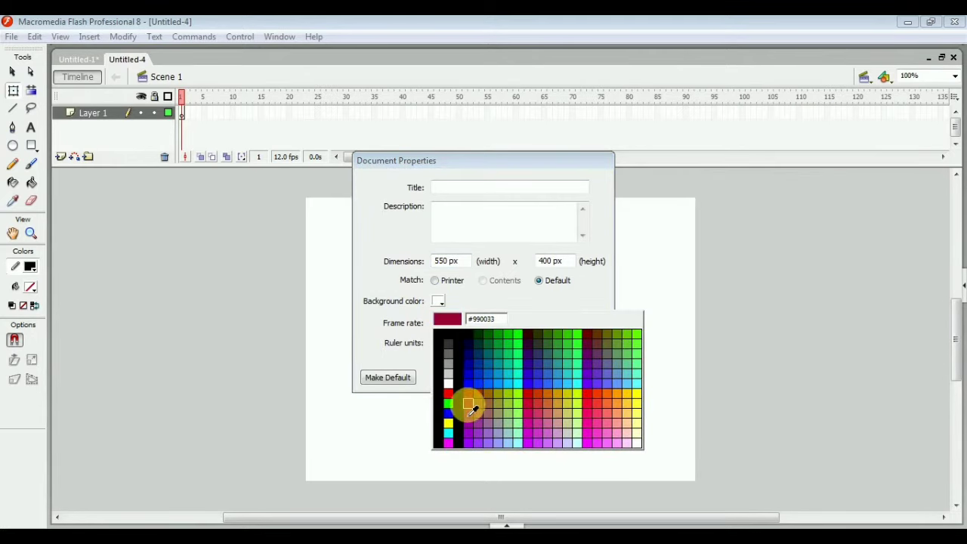
left_click(448, 363)
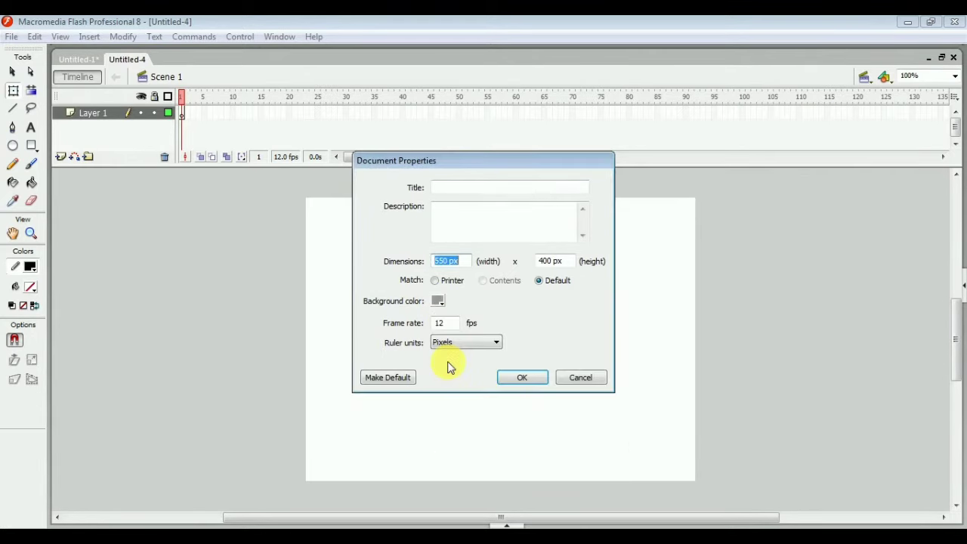
left_click(523, 377)
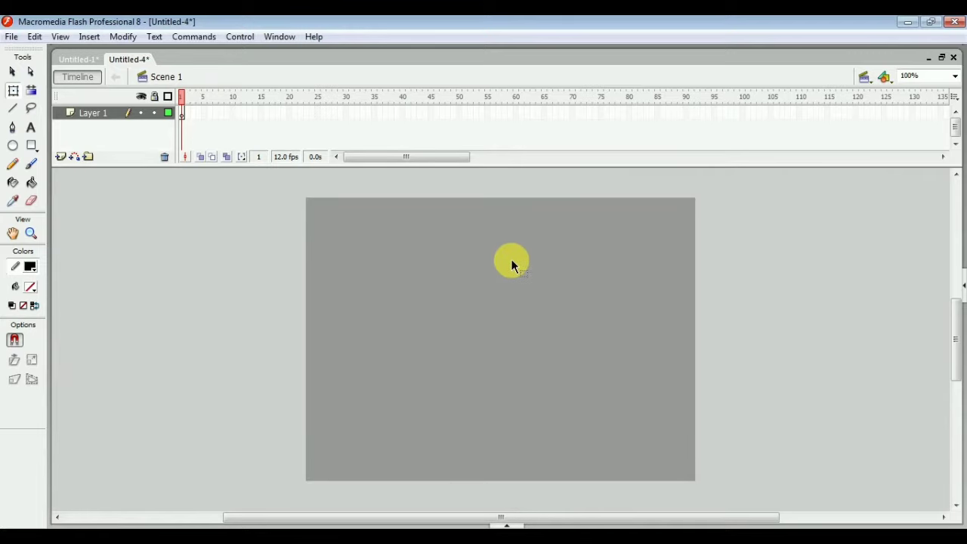
Change the document's background color to light cyan #66FFFF.
right_click(433, 352)
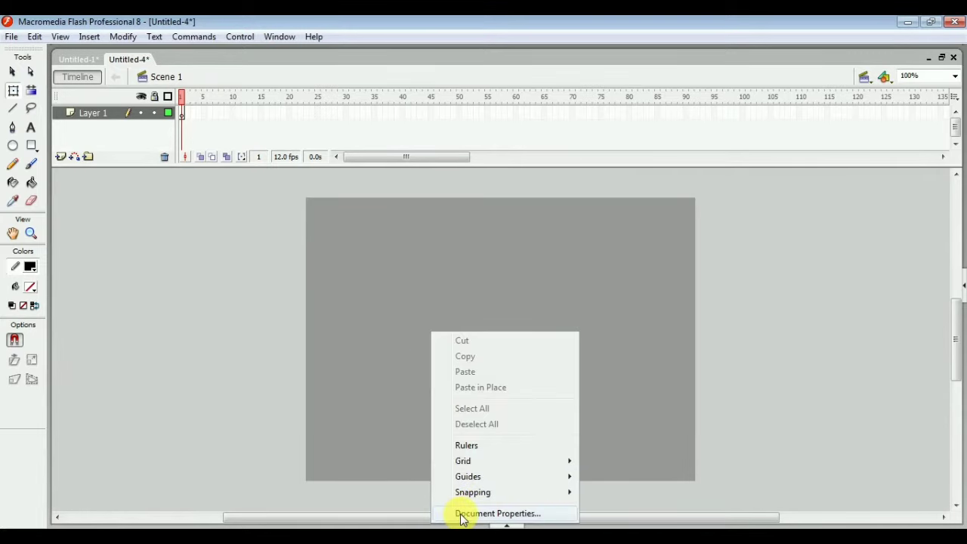
left_click(492, 514)
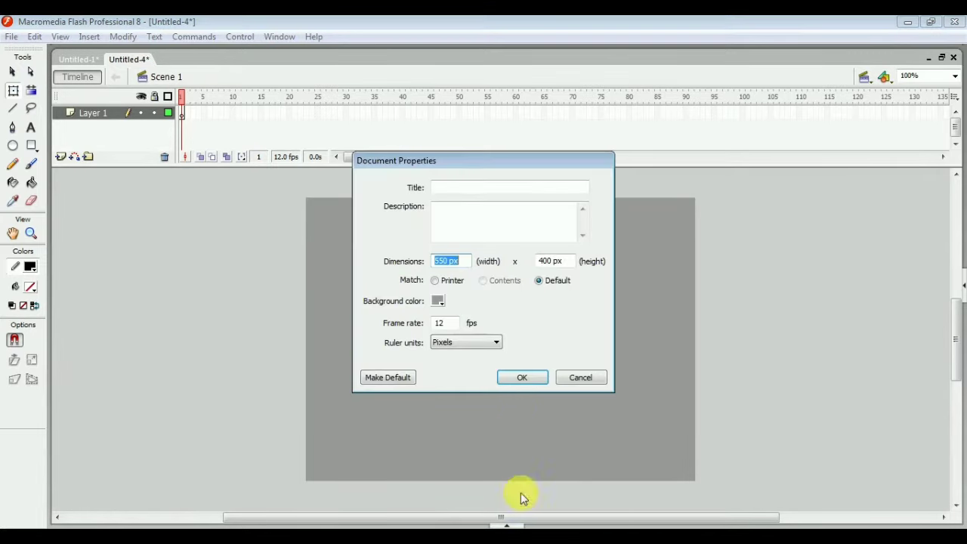
left_click(439, 302)
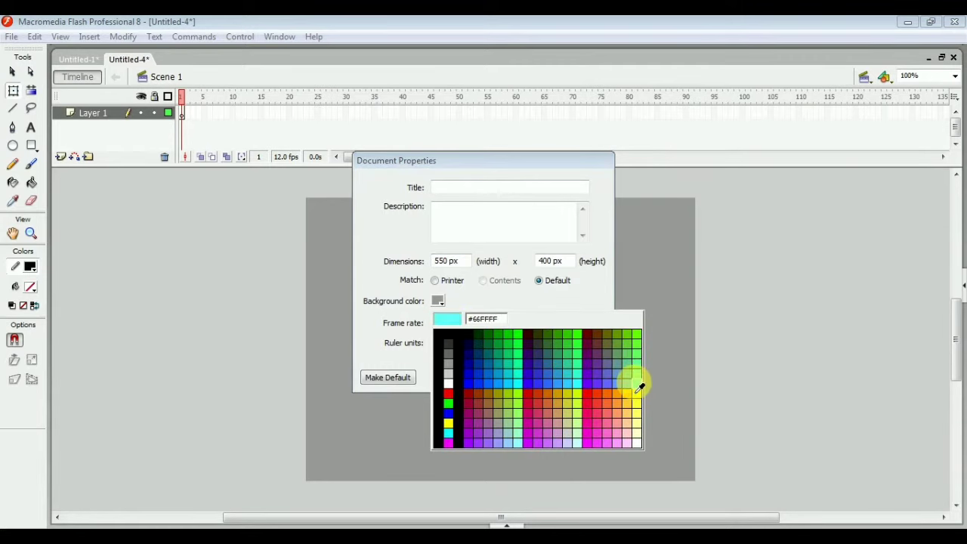
left_click(637, 387)
left_click(521, 379)
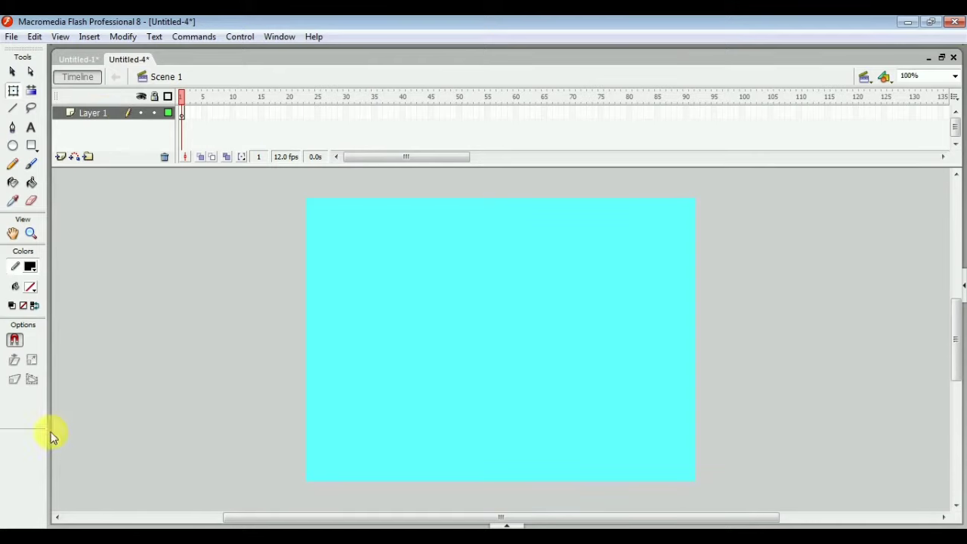
Import the football_PNG52759 image from the Flash folder onto the stage.
left_click(11, 37)
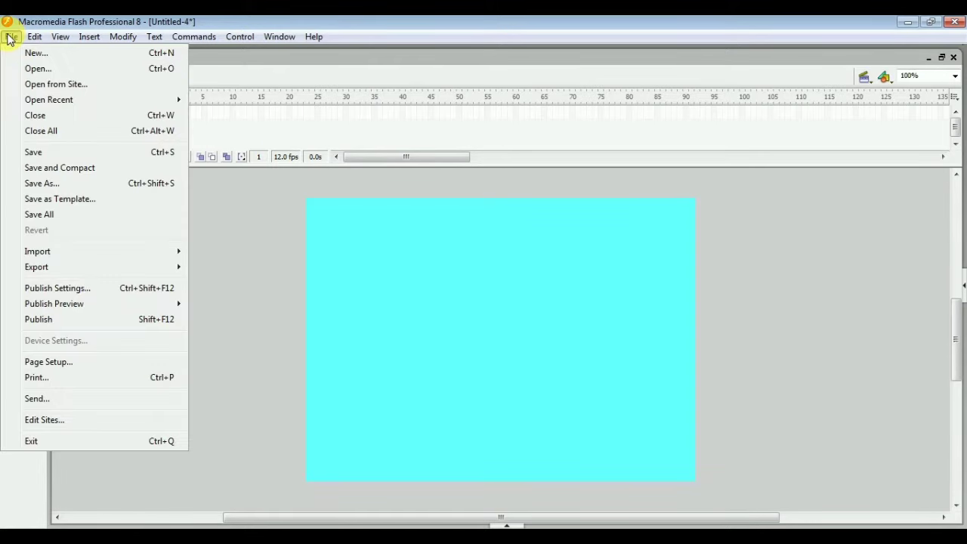
mouse_move(55, 254)
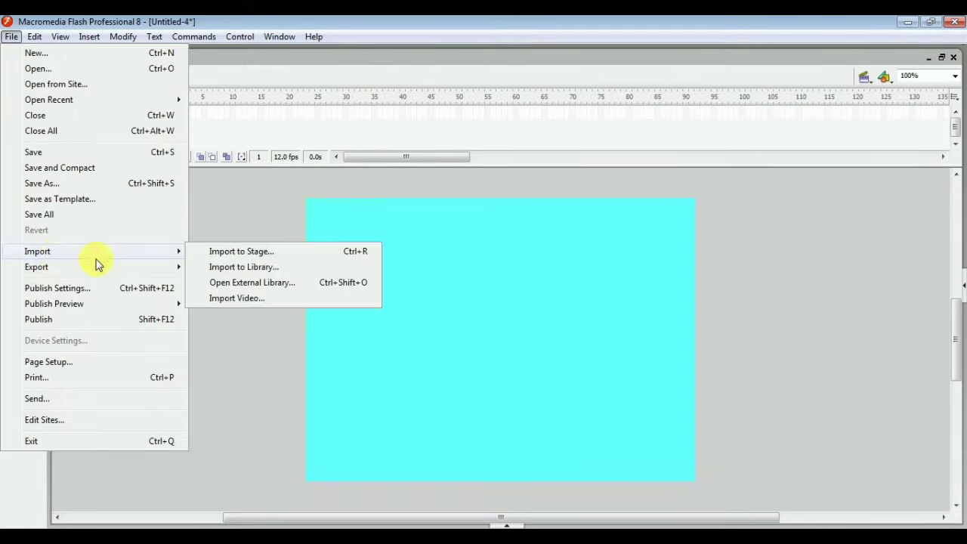
left_click(330, 253)
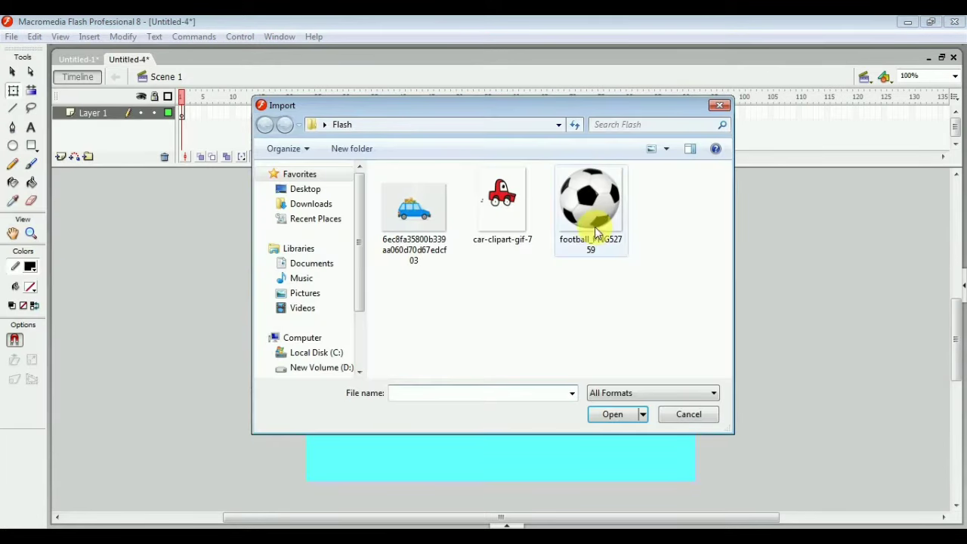
left_click(589, 226)
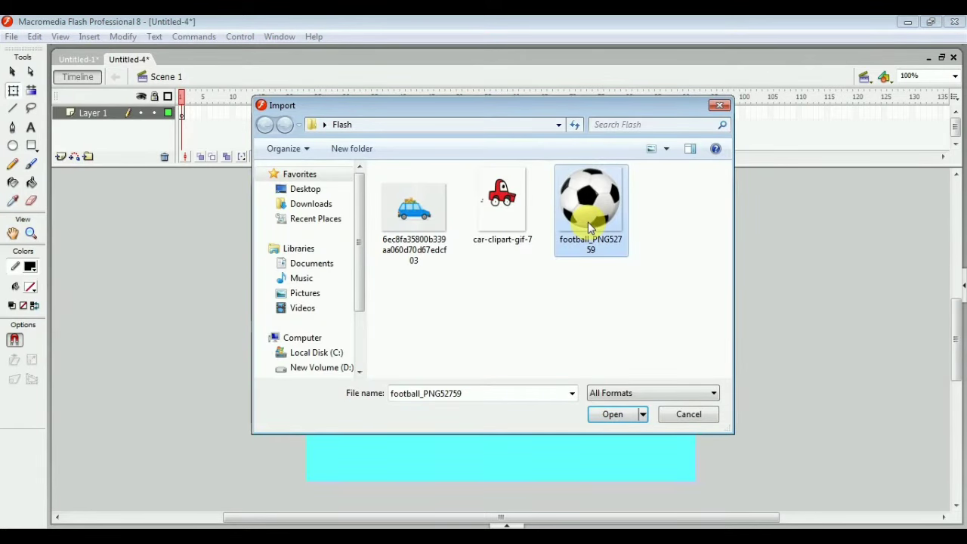
left_click(619, 414)
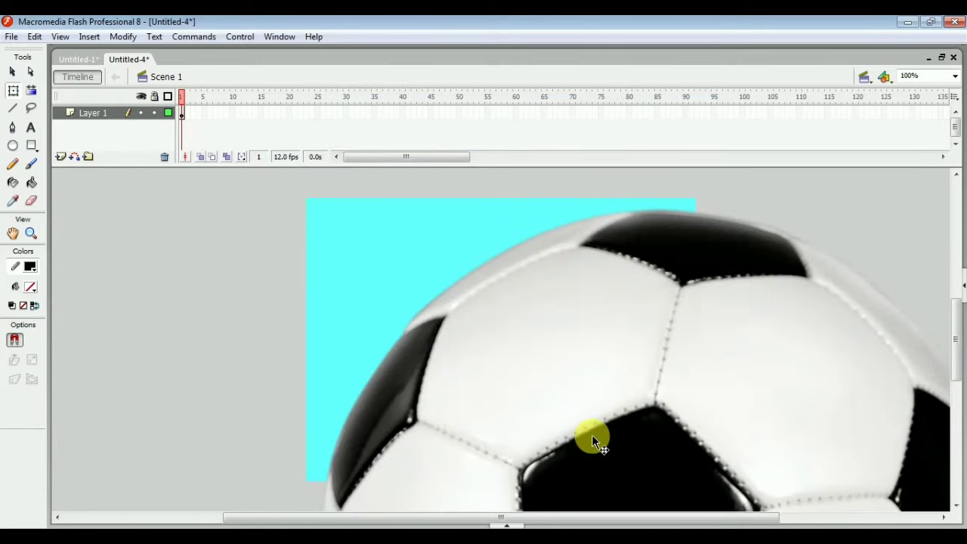
Shrink the football with Free Transform to about a third of the stage width and place it just outside the stage's left edge.
left_click_drag(591, 434, 488, 394)
left_click_drag(489, 440, 496, 406)
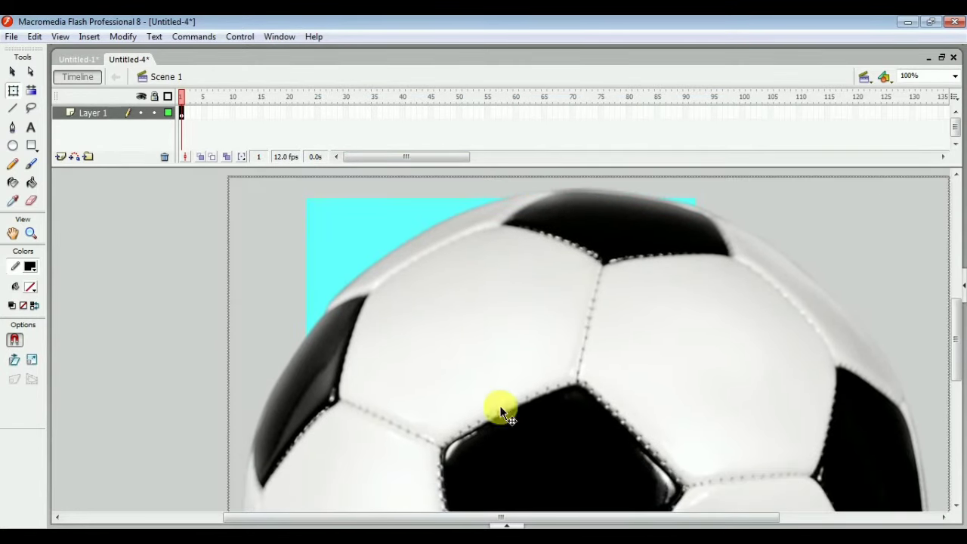
left_click(12, 90)
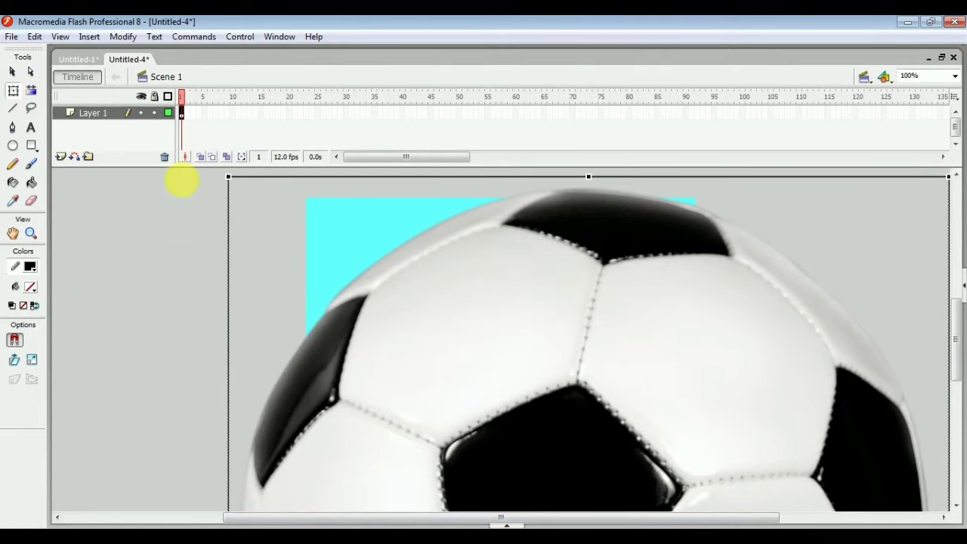
left_click_drag(229, 179, 483, 418)
left_click_drag(565, 472, 210, 276)
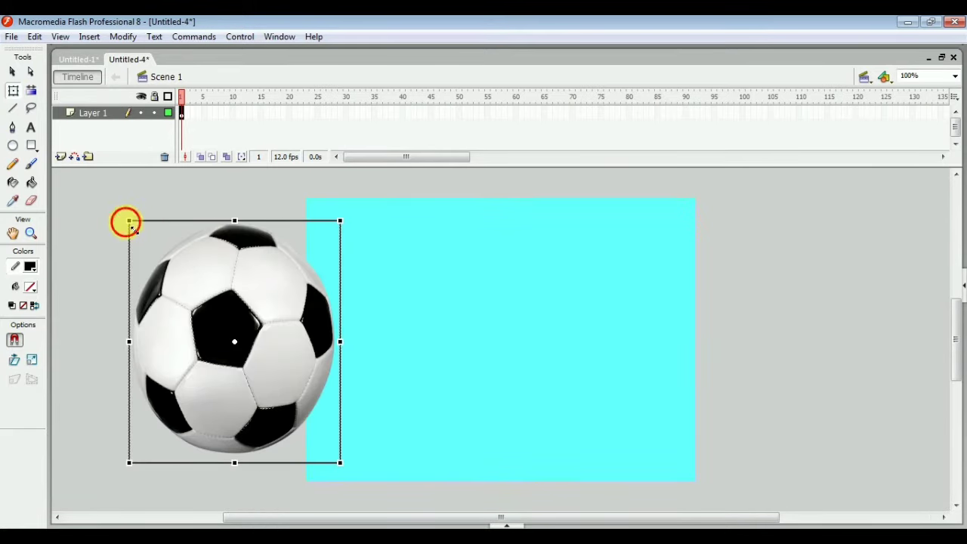
left_click_drag(125, 220, 172, 279)
left_click_drag(253, 336, 258, 324)
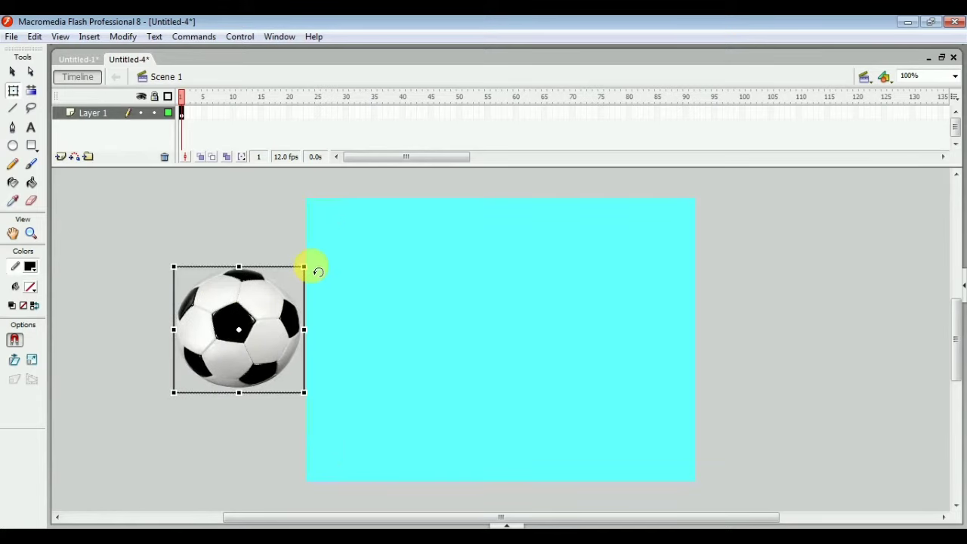
Rotate the football, reduce its height slightly to make it rounder, and shift it a little lower beside the stage.
left_click_drag(315, 267, 292, 384)
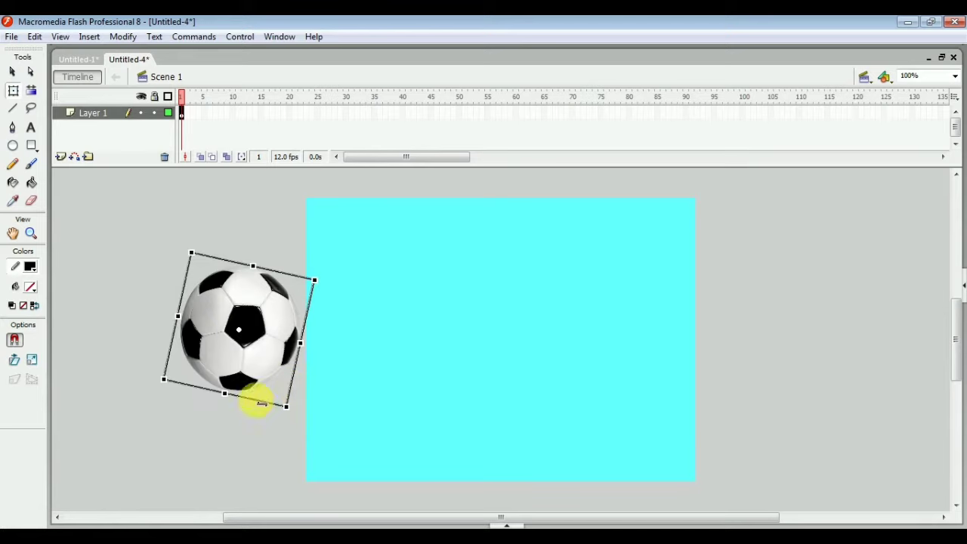
left_click_drag(235, 406, 229, 389)
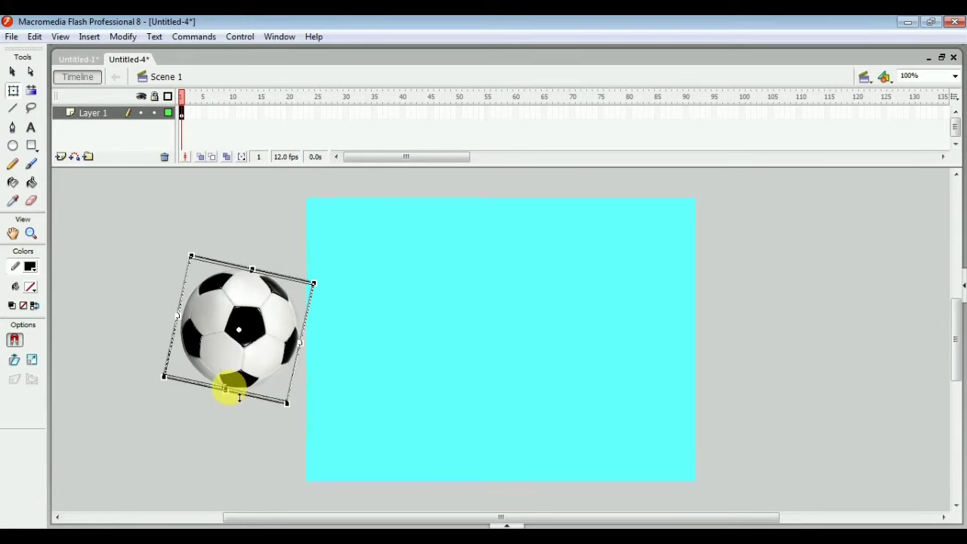
left_click(376, 345)
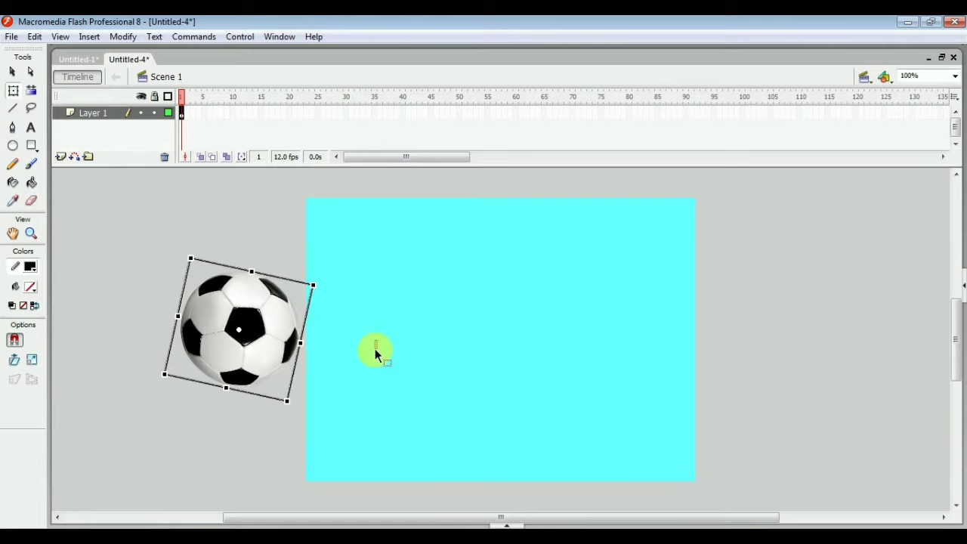
left_click(280, 353)
left_click_drag(312, 285, 327, 384)
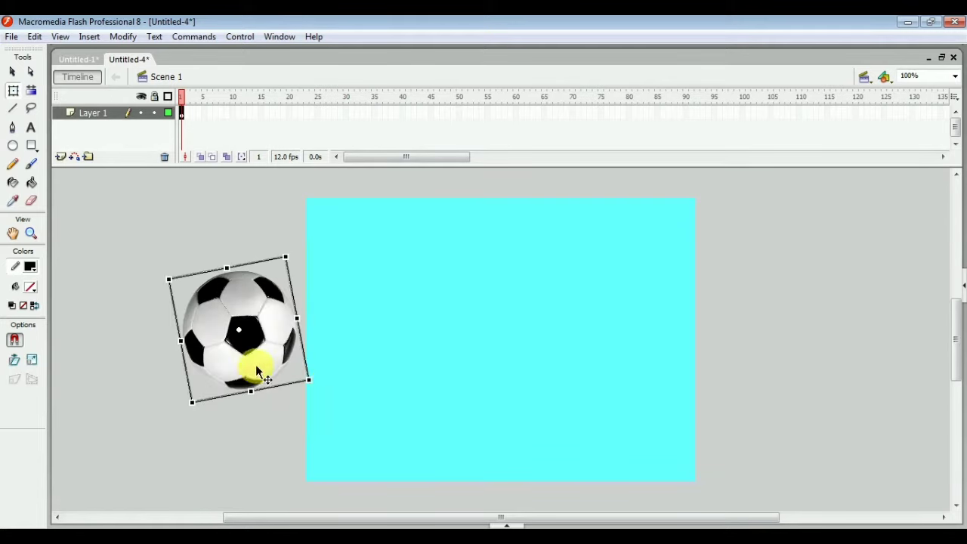
left_click_drag(248, 368, 255, 391)
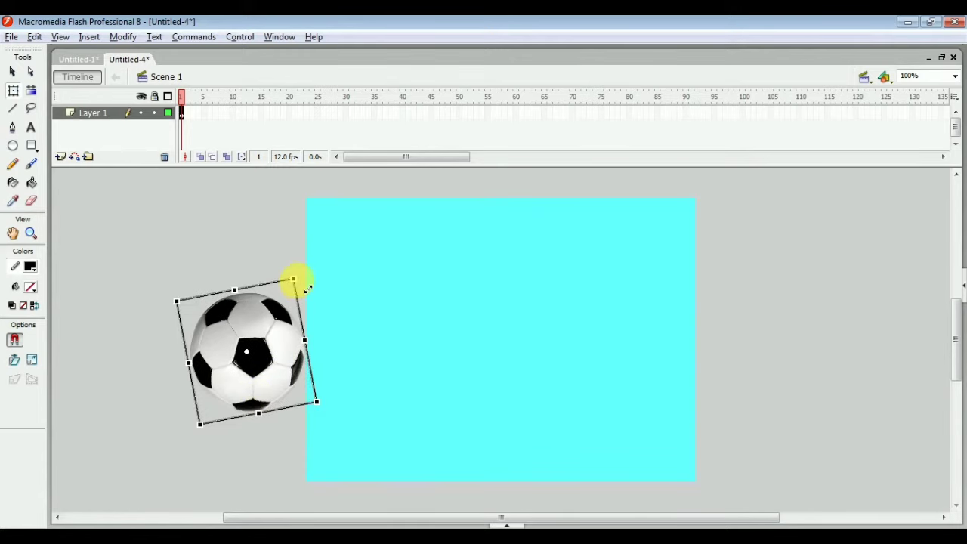
Scale the football down further, rotate it clockwise, and move it clear of the stage's left edge.
left_click_drag(293, 279, 273, 358)
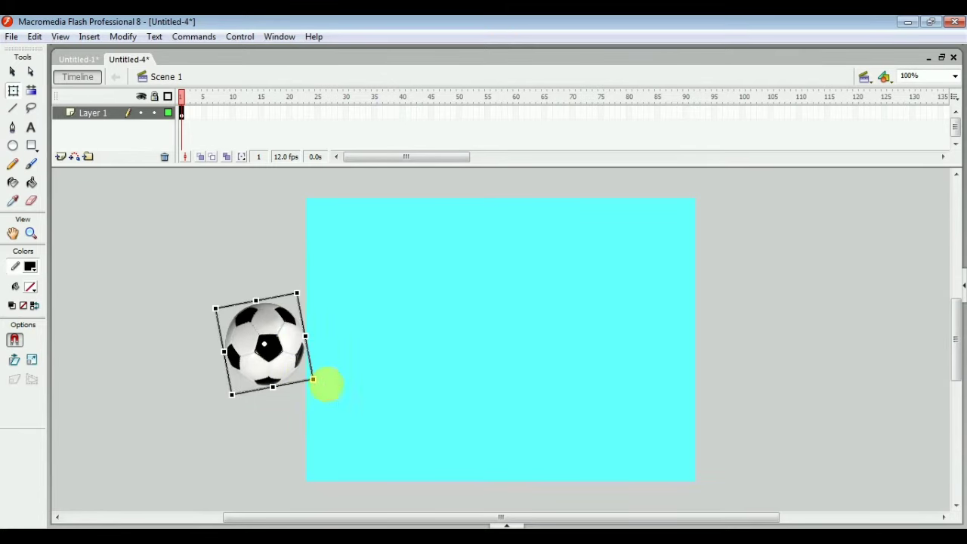
left_click_drag(334, 390, 301, 416)
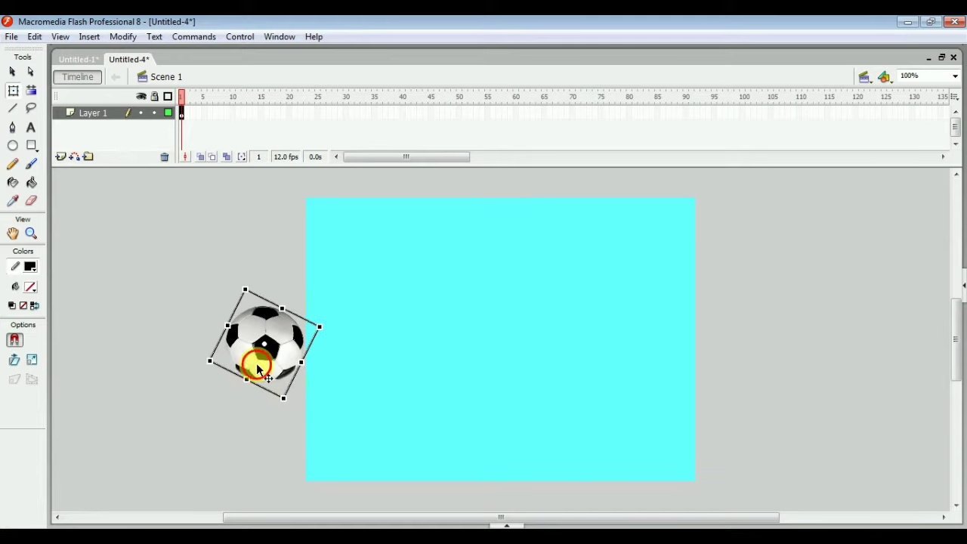
left_click_drag(255, 363, 247, 381)
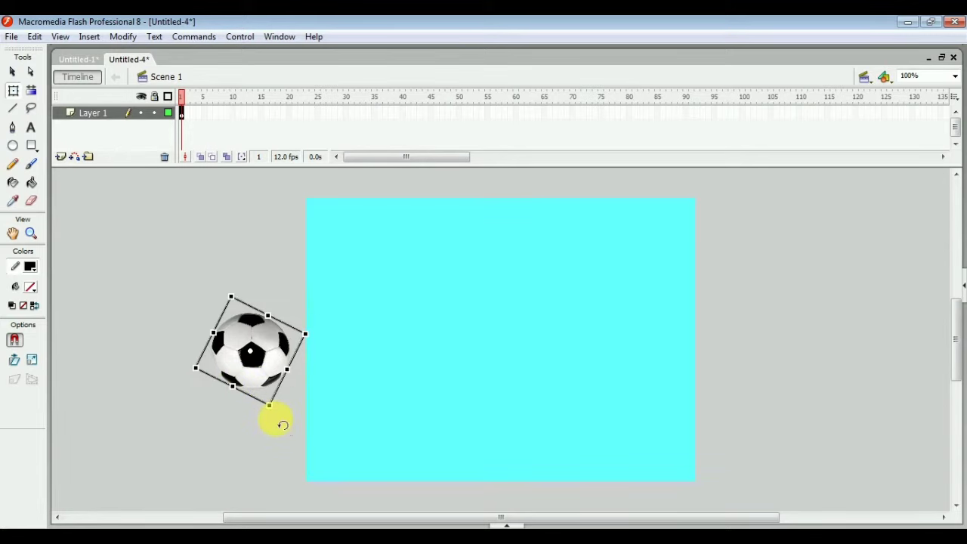
Even out the football's proportions by rotating it and stretching its sides slightly, keeping it beside the stage's left edge.
left_click_drag(282, 425, 259, 428)
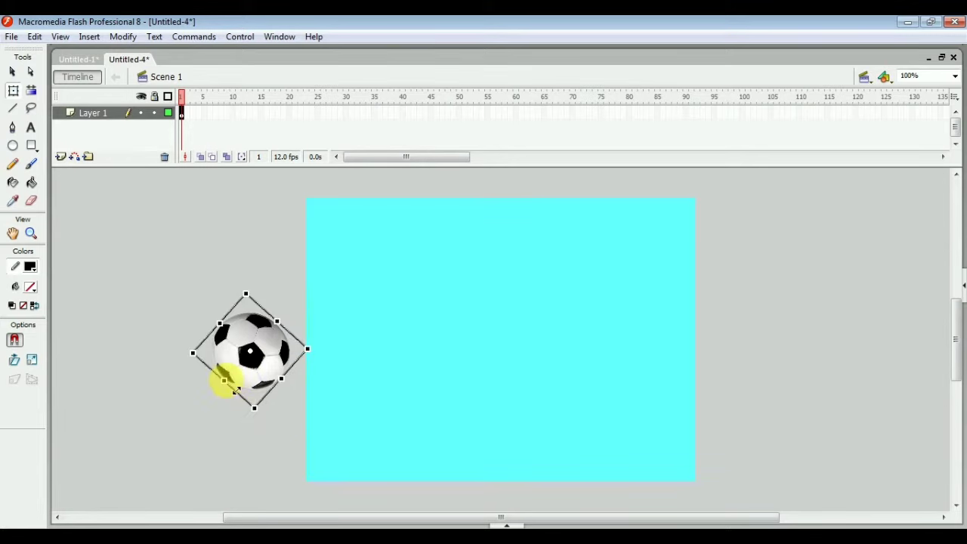
mouse_move(234, 389)
left_mouse_down()
mouse_move(222, 384)
mouse_move(227, 393)
left_mouse_up()
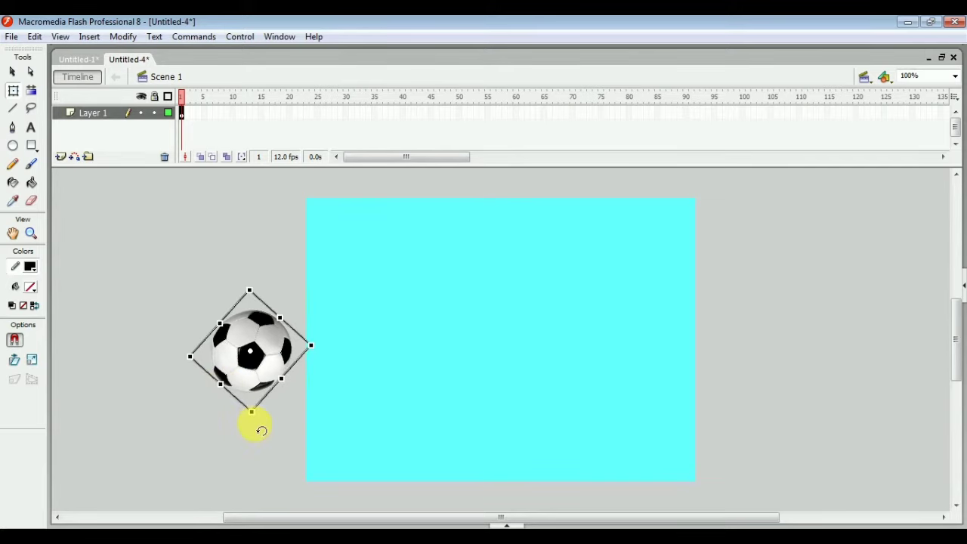
left_click_drag(261, 431, 205, 395)
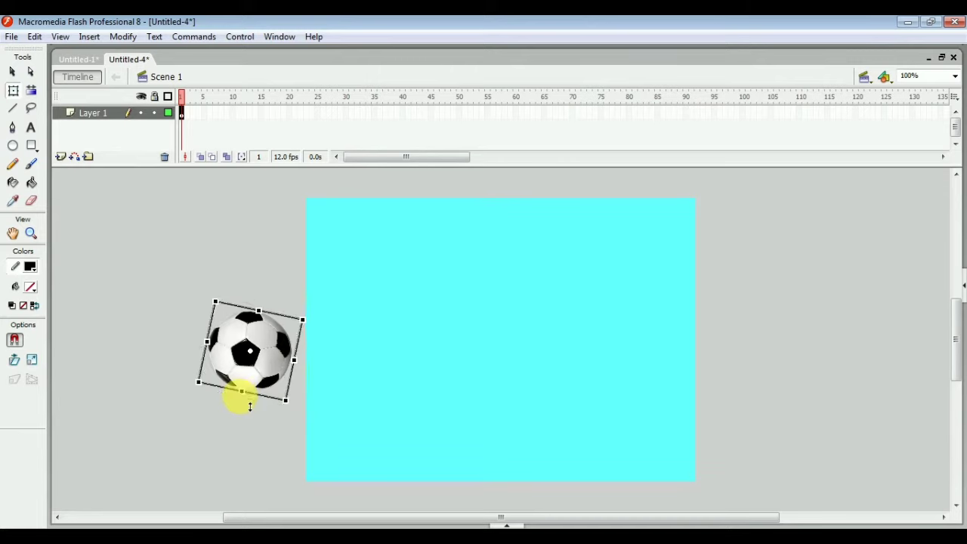
left_click_drag(274, 356, 319, 333)
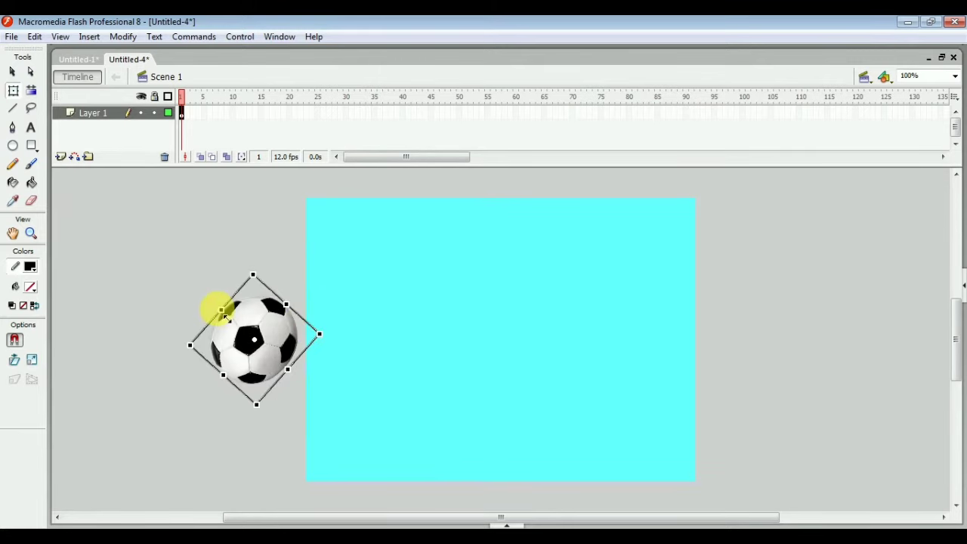
left_click_drag(226, 316, 225, 312)
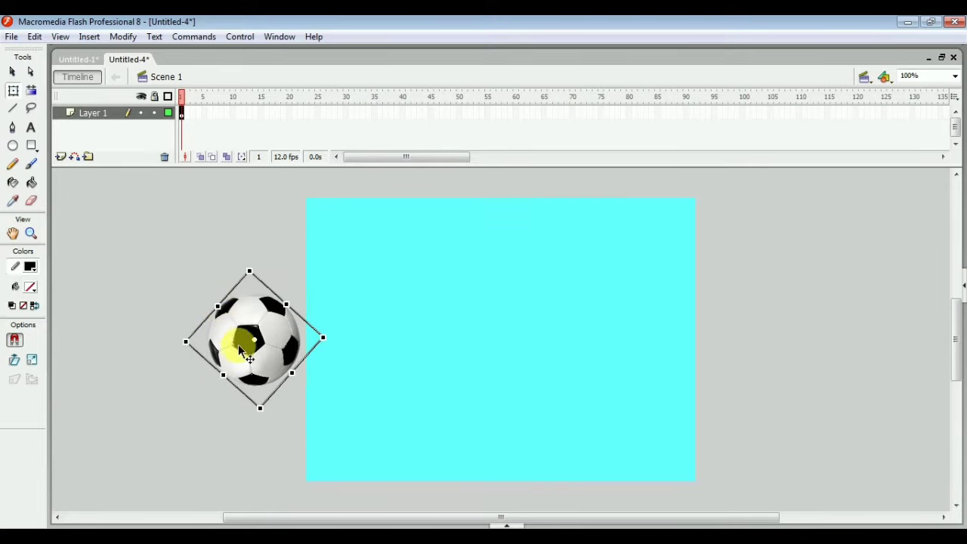
Move the football slightly higher beside the stage and rotate it with Free Transform until it sits almost upright.
left_click_drag(240, 349, 231, 330)
left_click_drag(328, 318, 317, 371)
left_click(302, 380)
left_click(241, 369)
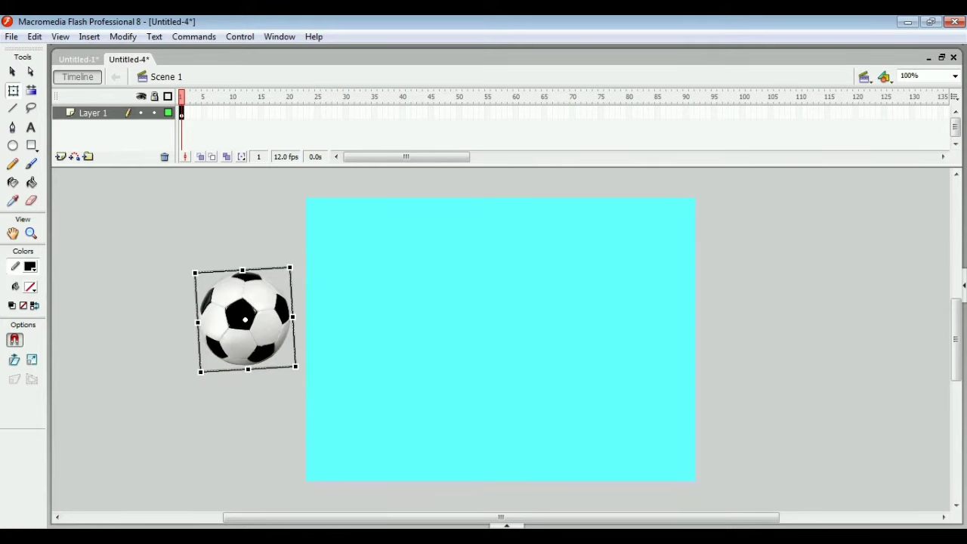
Add a motion guide layer above Layer 1 and ready the Pencil tool with a bright green stroke.
left_click(75, 158)
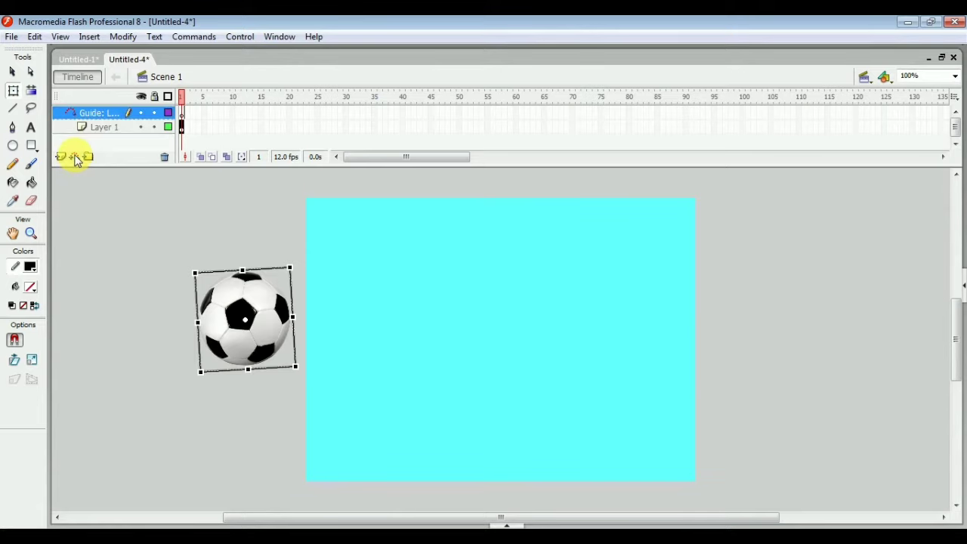
left_click(15, 166)
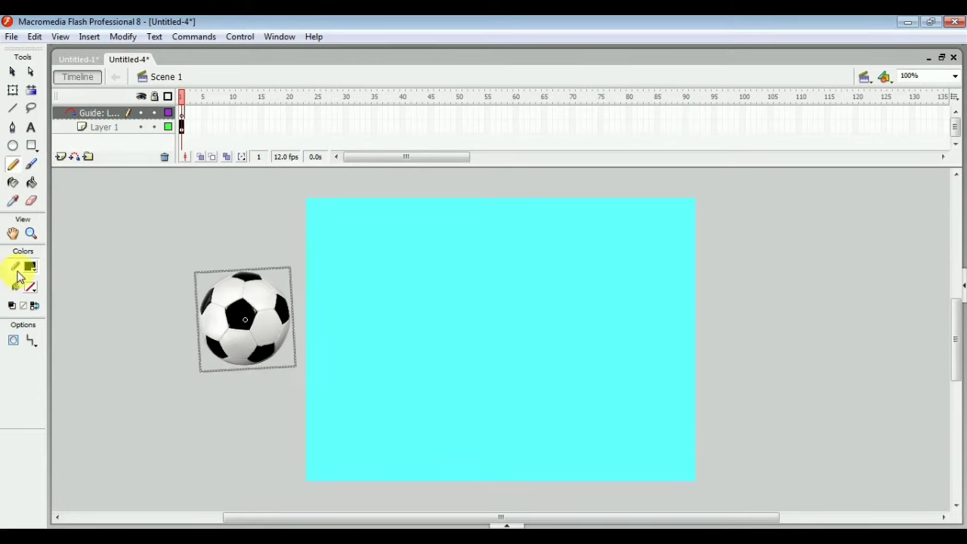
left_click(30, 268)
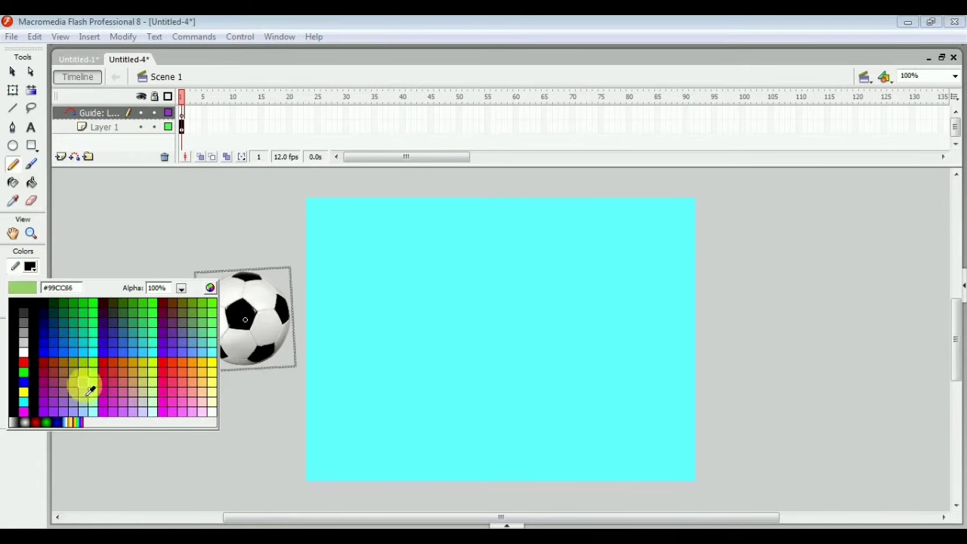
left_click(97, 310)
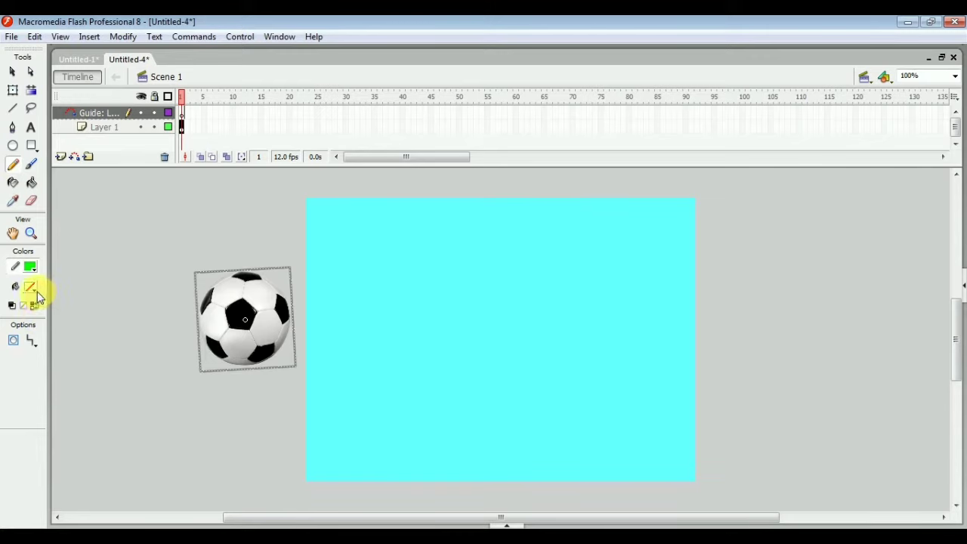
Draw a wavy guide path in Straighten pencil mode from the stage's lower left edge past its right edge and back to the lower left.
left_click(32, 346)
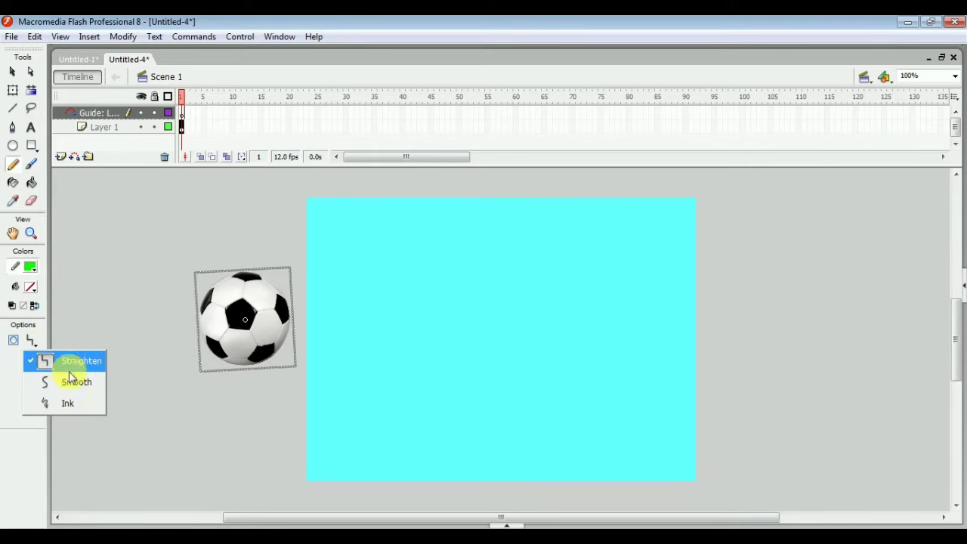
left_click(45, 361)
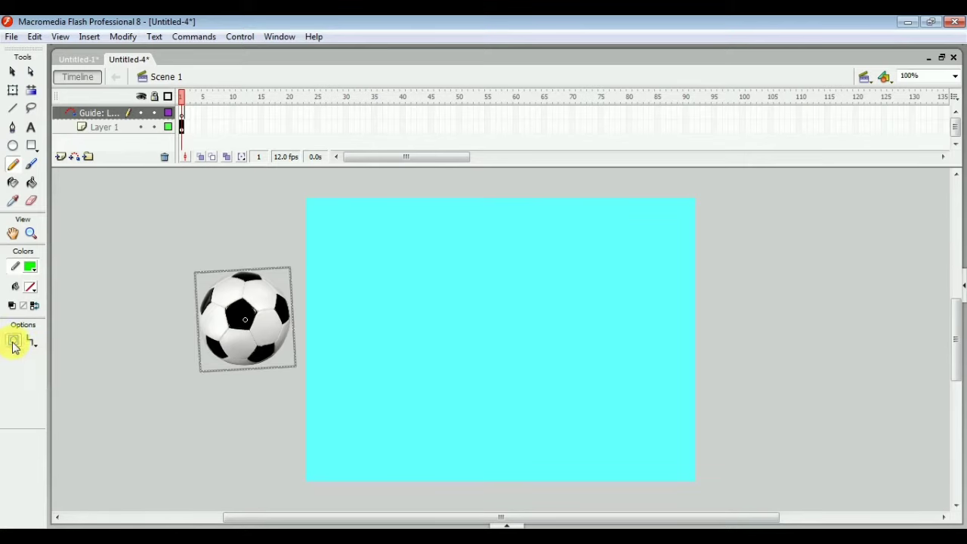
left_click(32, 344)
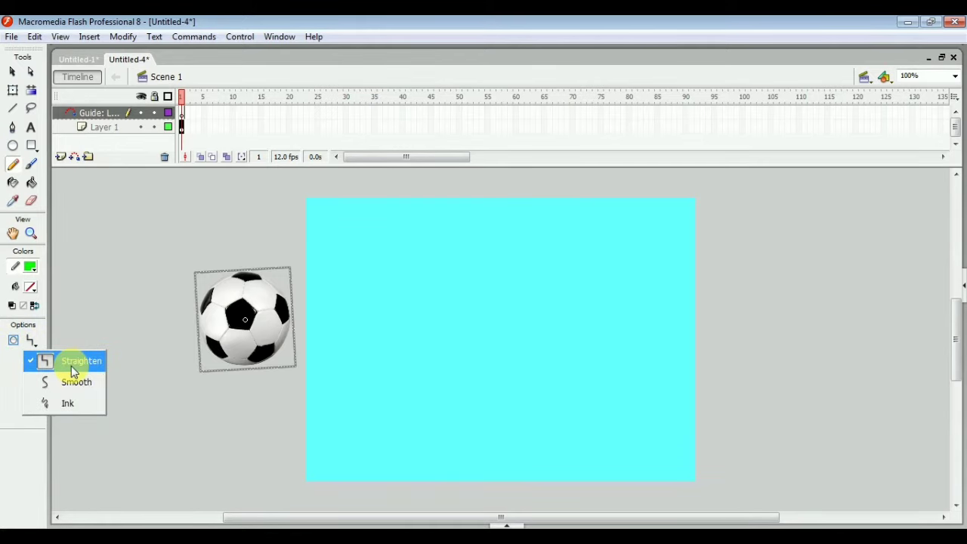
left_click(72, 367)
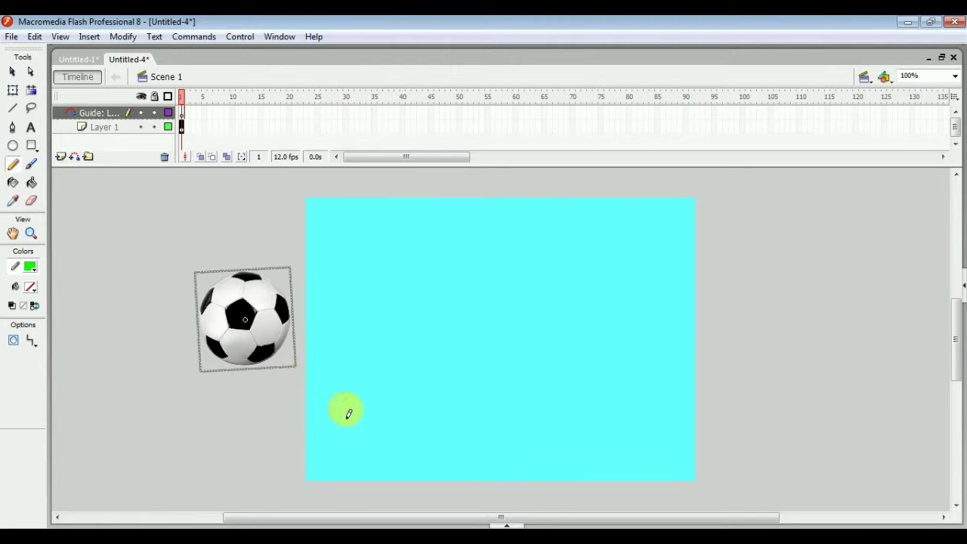
mouse_move(302, 427)
left_mouse_down()
mouse_move(332, 346)
mouse_move(356, 380)
mouse_move(401, 384)
mouse_move(408, 335)
mouse_move(448, 326)
mouse_move(474, 353)
left_mouse_up()
mouse_move(530, 326)
left_mouse_down()
mouse_move(536, 297)
mouse_move(566, 288)
mouse_move(595, 301)
mouse_move(628, 293)
mouse_move(654, 239)
mouse_move(679, 220)
mouse_move(706, 230)
mouse_move(733, 259)
mouse_move(737, 281)
mouse_move(669, 315)
mouse_move(661, 377)
mouse_move(638, 382)
mouse_move(584, 362)
mouse_move(527, 457)
mouse_move(479, 413)
mouse_move(455, 413)
mouse_move(389, 472)
mouse_move(332, 418)
left_mouse_up()
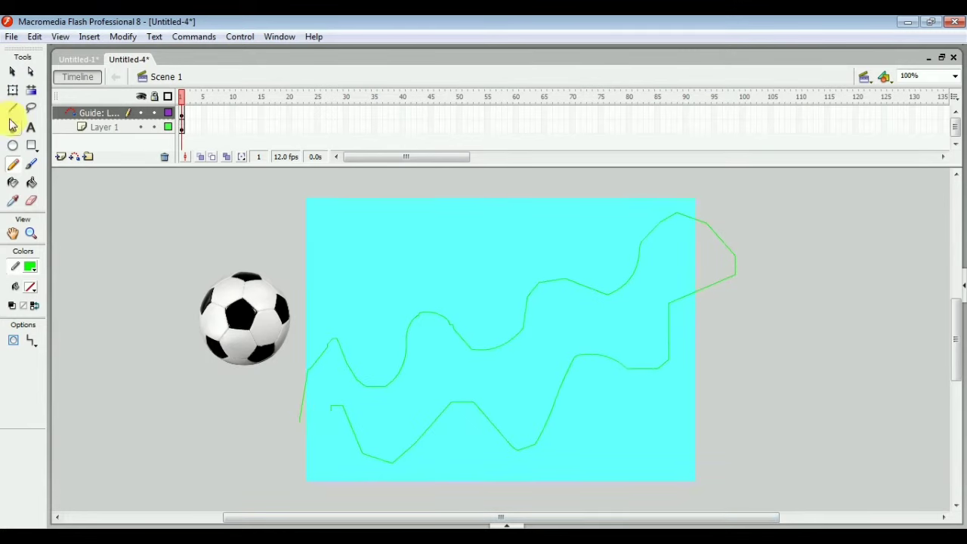
Move the football onto the start of the green guide path and align its center point exactly with the line's end.
left_click(12, 90)
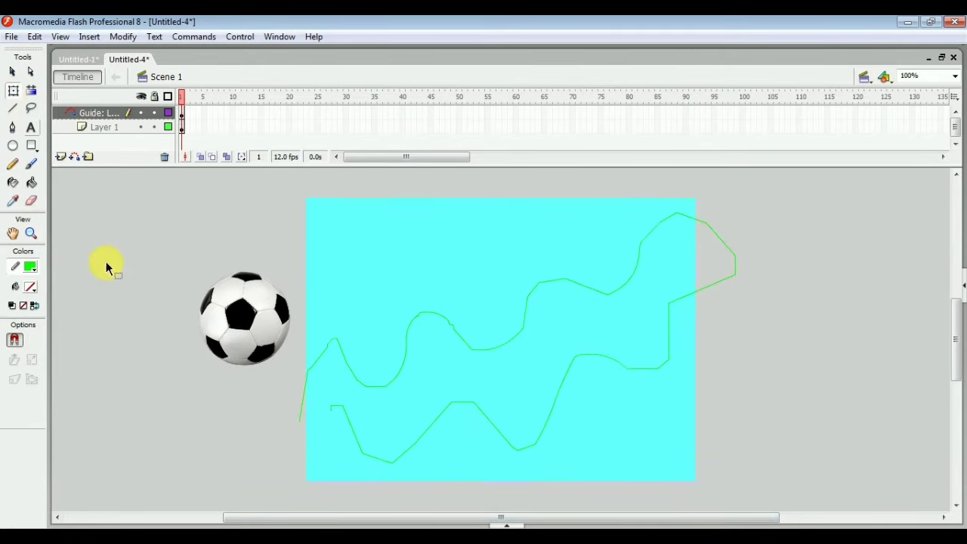
left_click(242, 340)
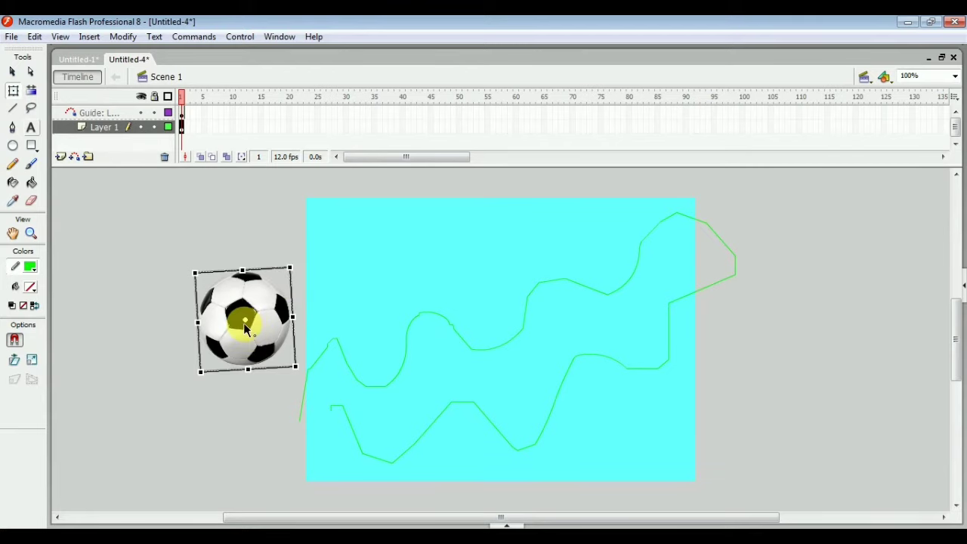
left_click_drag(250, 367, 300, 444)
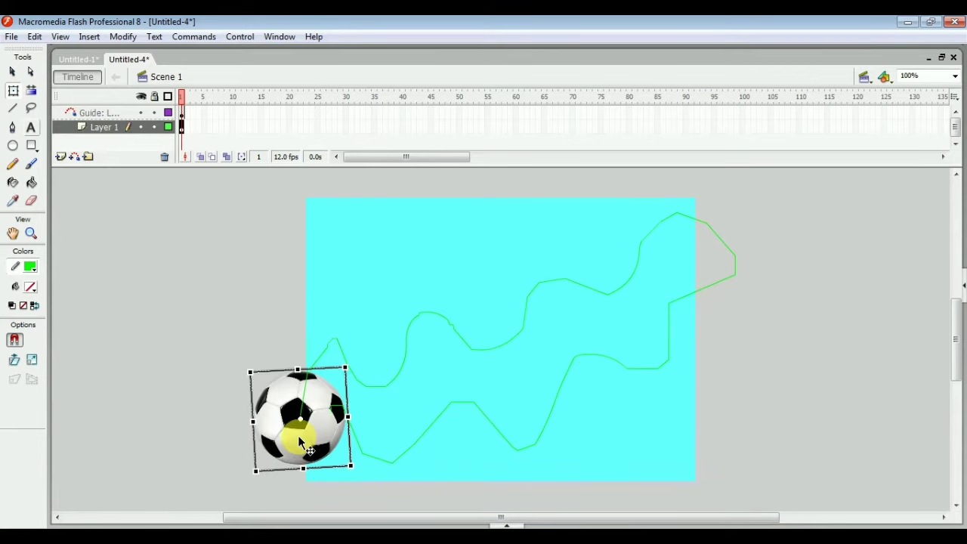
key("ctrl+equal")
key("ctrl+equal")
key("ctrl+equal")
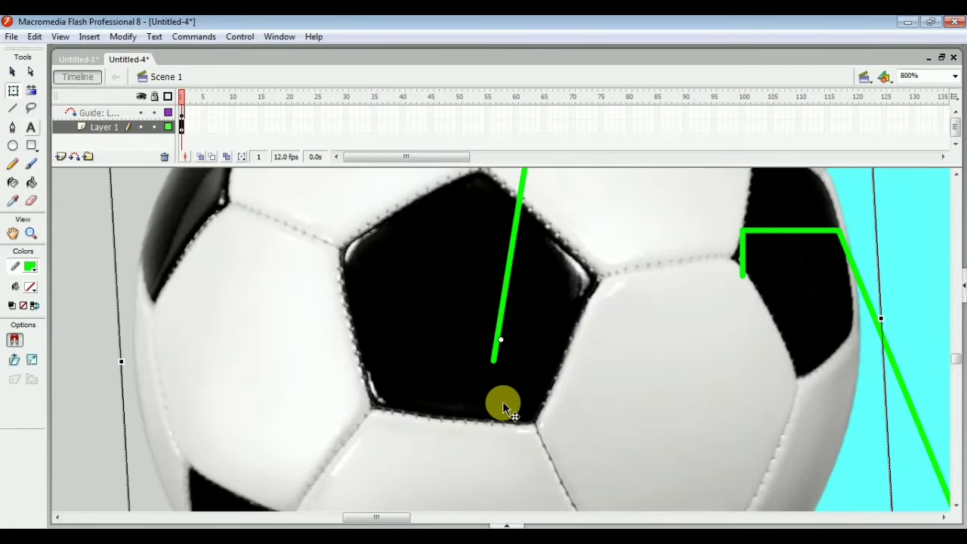
left_click_drag(502, 404, 488, 380)
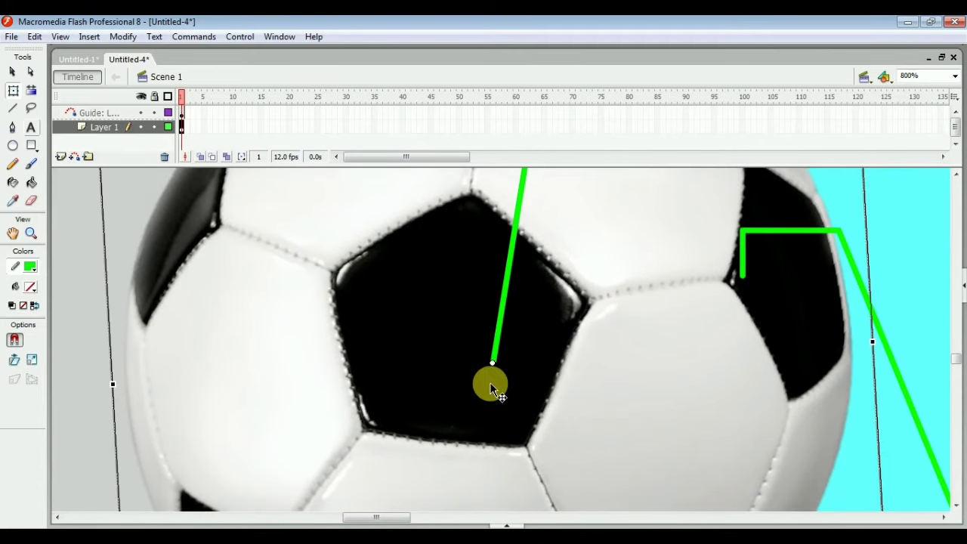
key("ctrl+minus")
key("ctrl+minus")
key("ctrl+minus")
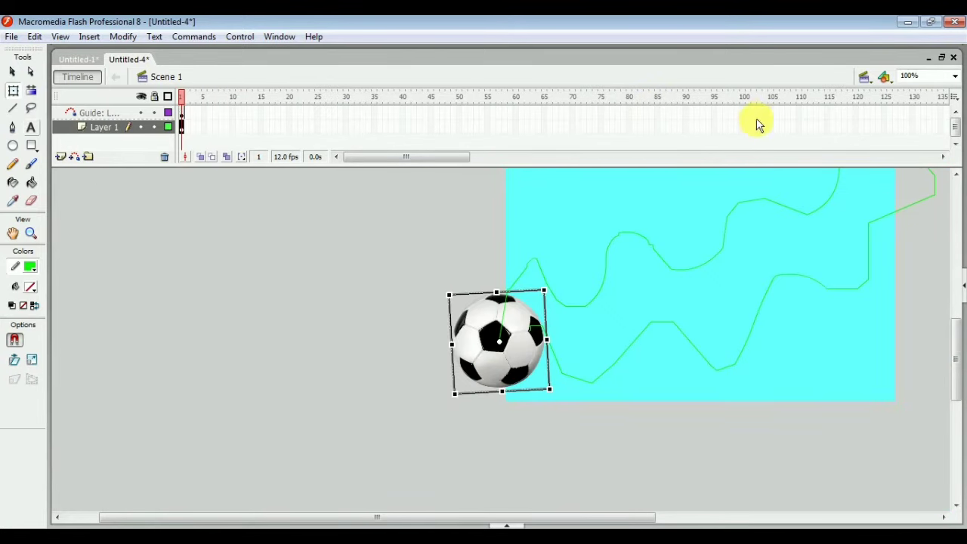
Insert keyframes at frame 100 on both the guide layer and Layer 1.
left_click_drag(743, 111, 745, 141)
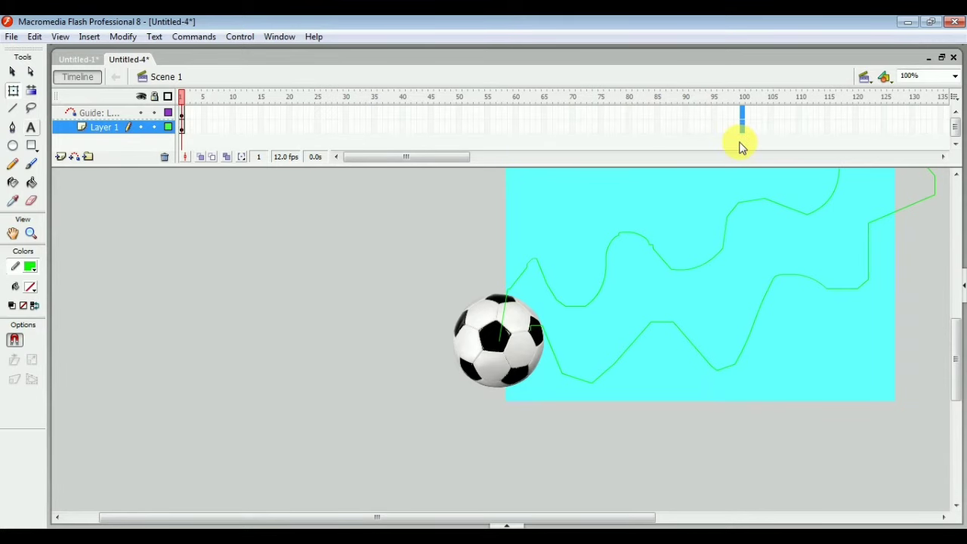
key("F6")
left_click(449, 370)
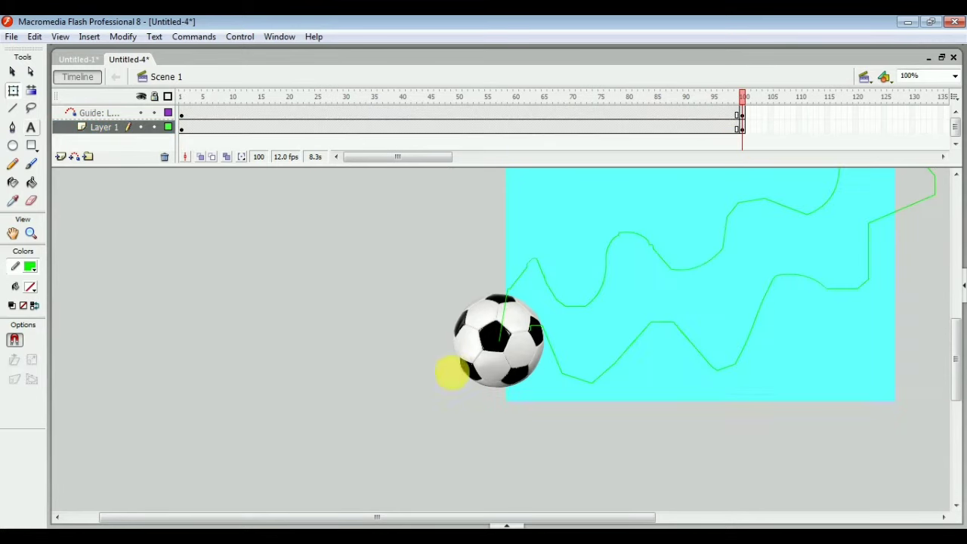
At frame 100, move the football so its center point snaps to the other end of the guide path.
left_click(489, 370)
scroll(488, 369, "up", 3)
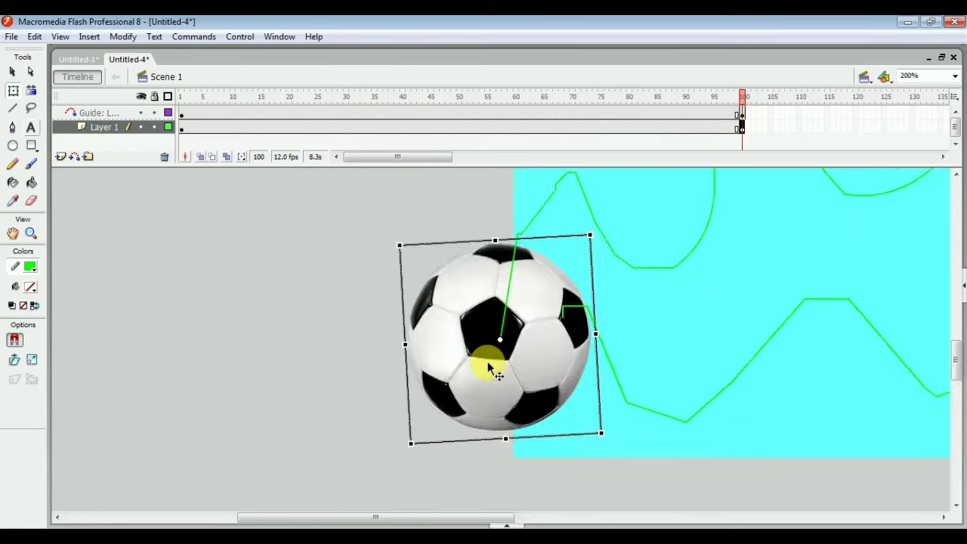
left_click_drag(463, 401, 727, 296)
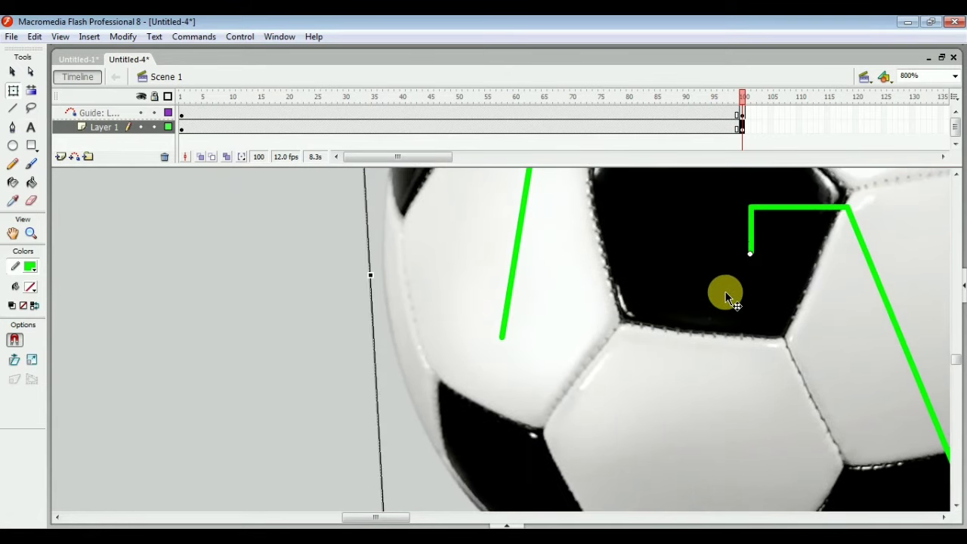
key("ctrl+1")
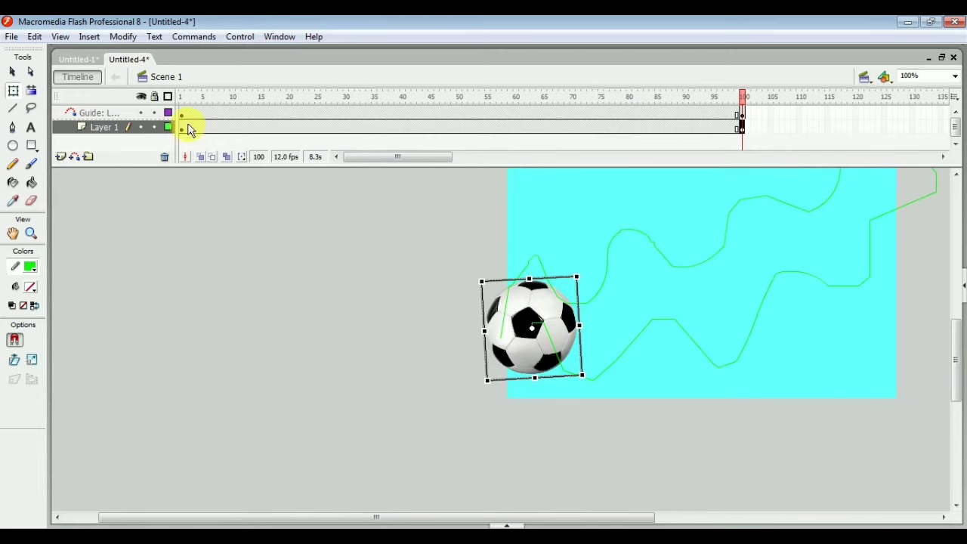
Apply a Motion tween to Layer 1's frames between the two keyframes.
right_click(421, 129)
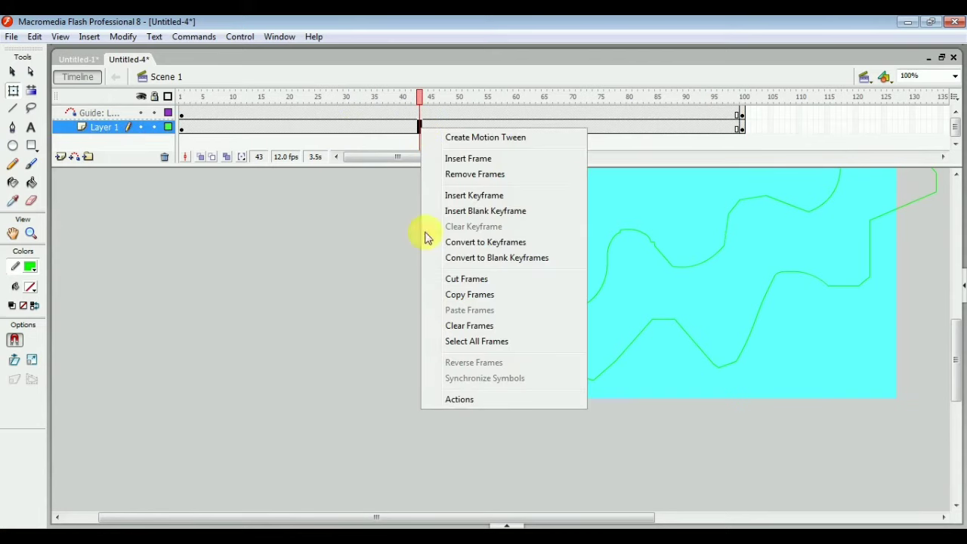
left_click(509, 522)
left_click(507, 522)
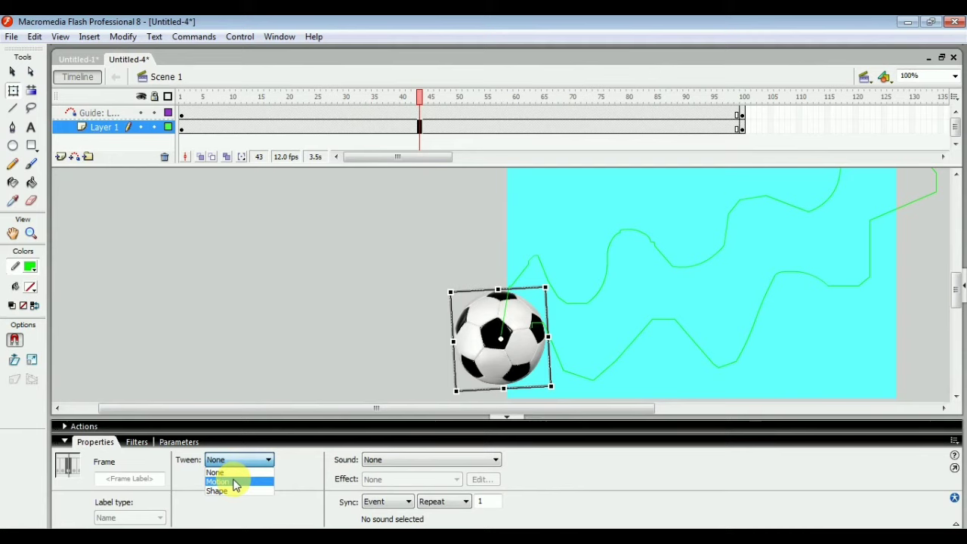
left_click(235, 482)
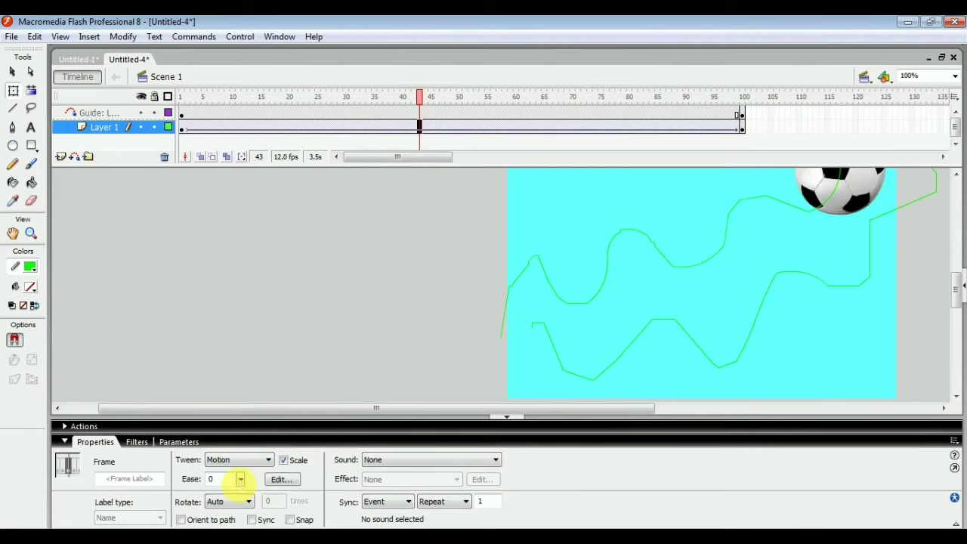
Set the tween's rotation to CW, 5 times, and scrub the timeline to check the football's spin.
left_click(231, 504)
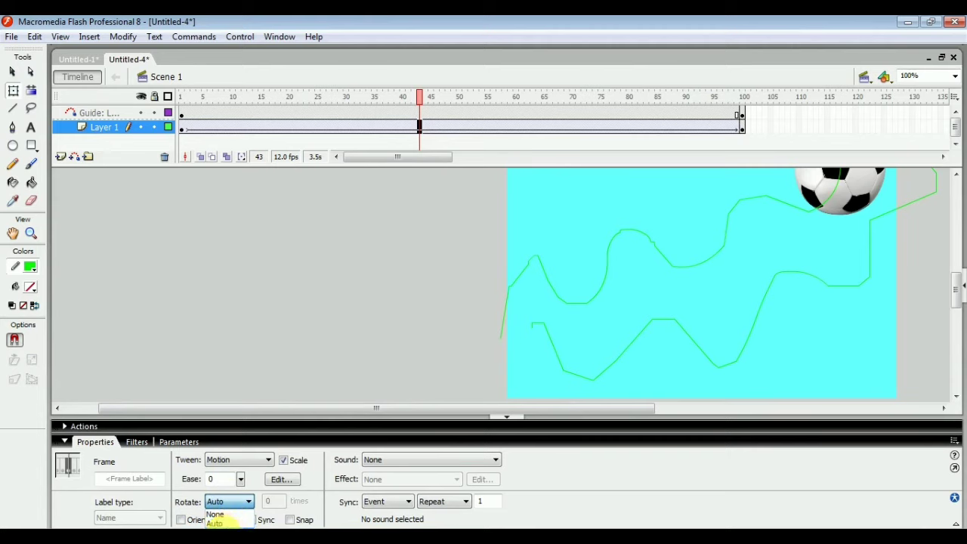
left_click(220, 527)
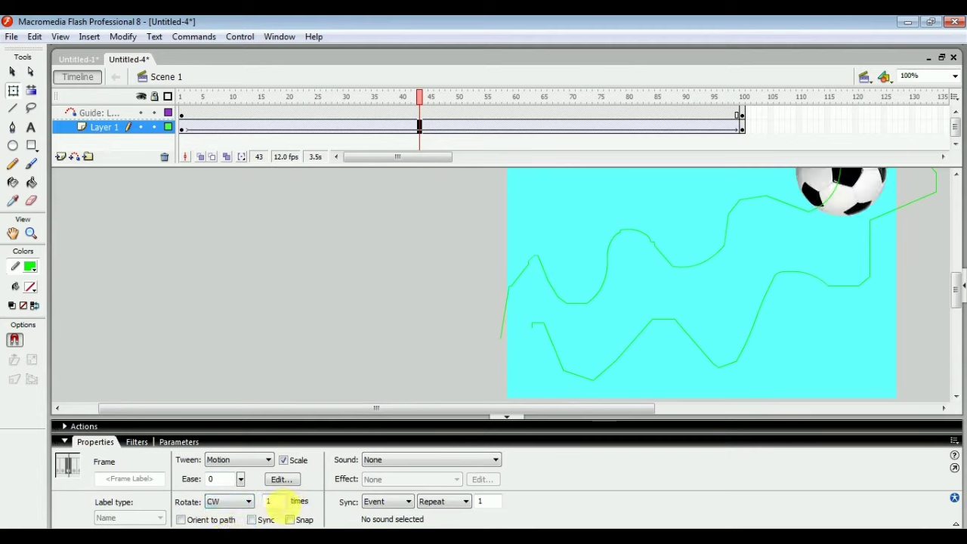
left_click(273, 502)
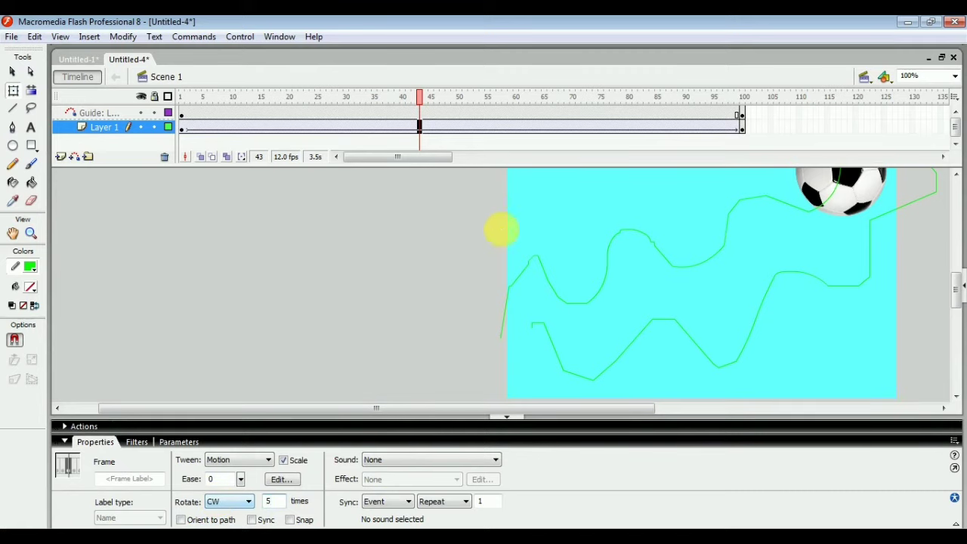
left_click(458, 257)
mouse_move(421, 97)
left_mouse_down()
mouse_move(205, 91)
mouse_move(294, 80)
mouse_move(426, 84)
left_mouse_up()
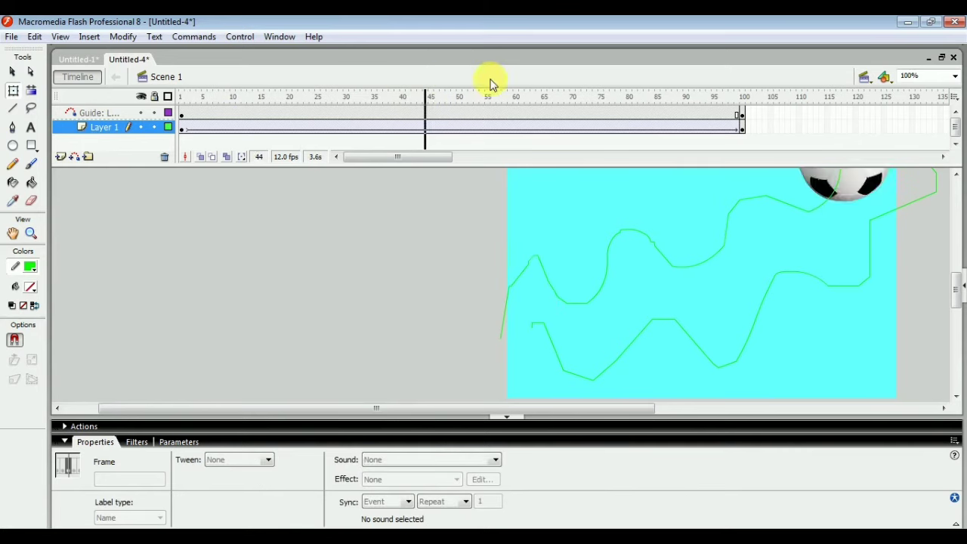
left_click_drag(490, 83, 566, 99)
Set the tween's clockwise rotation to 10 times and scrub through the early frames with the whole stage in view.
left_click(437, 127)
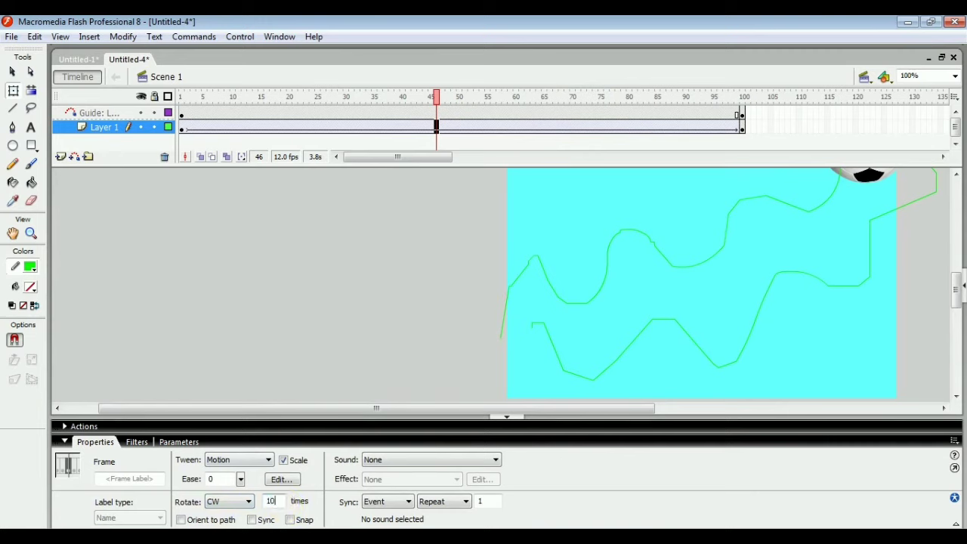
left_click_drag(436, 96, 188, 129)
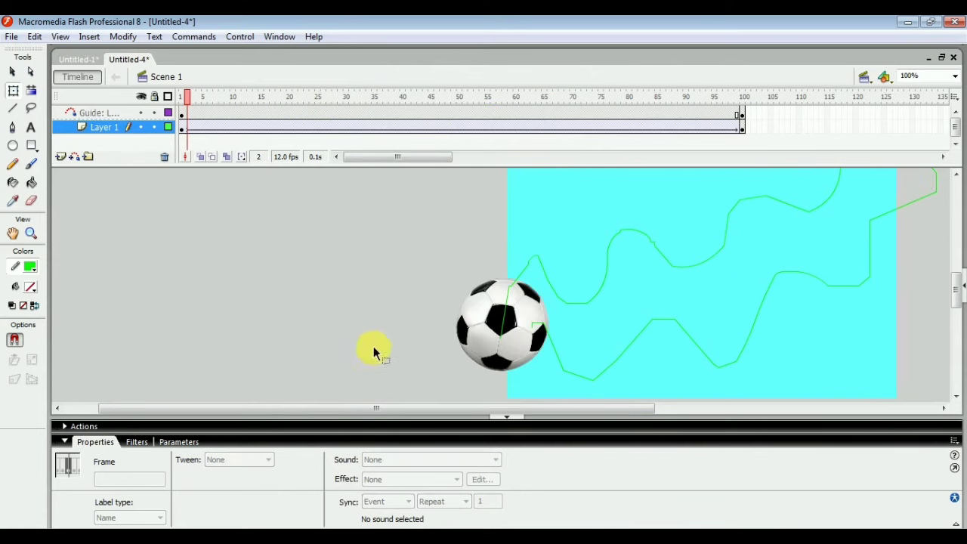
left_click(508, 418)
left_click_drag(192, 104, 307, 87)
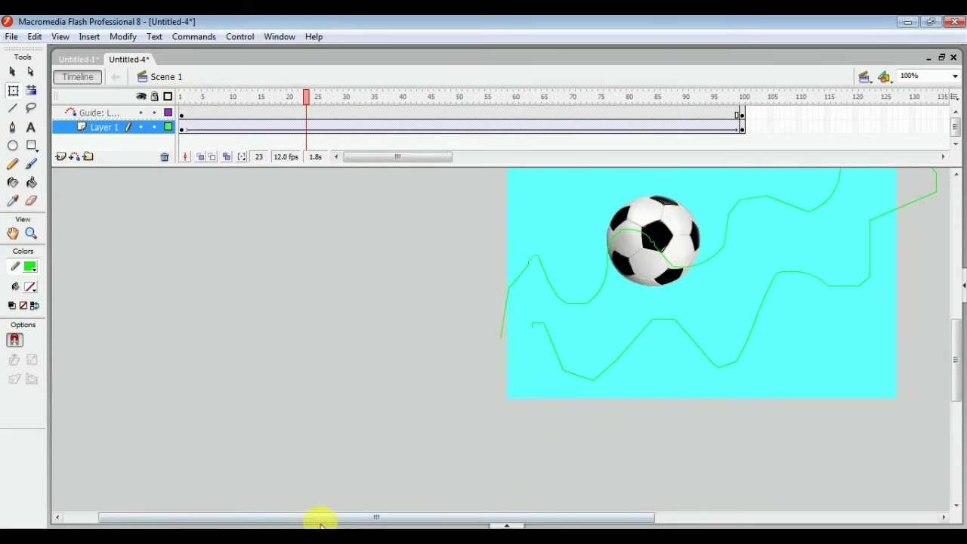
left_click_drag(389, 383, 192, 470)
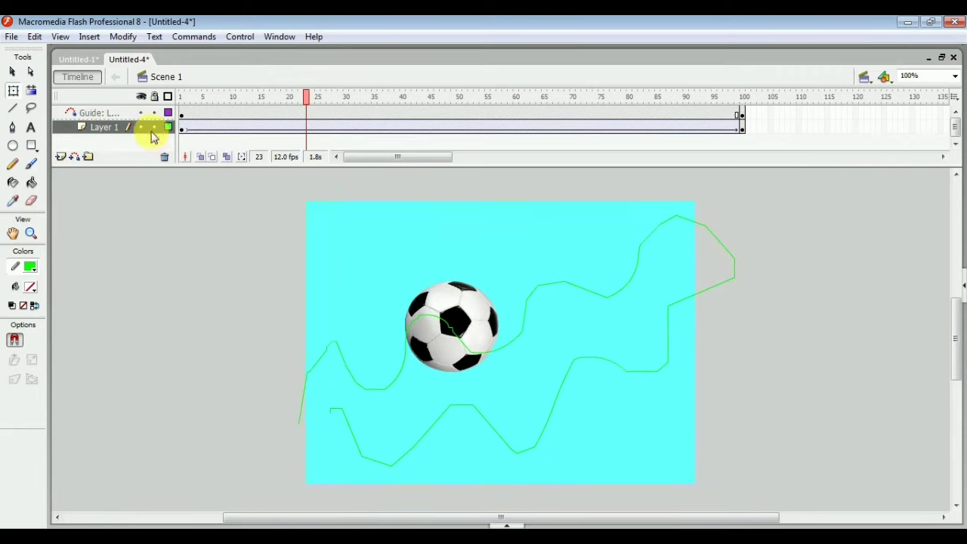
left_click(193, 37)
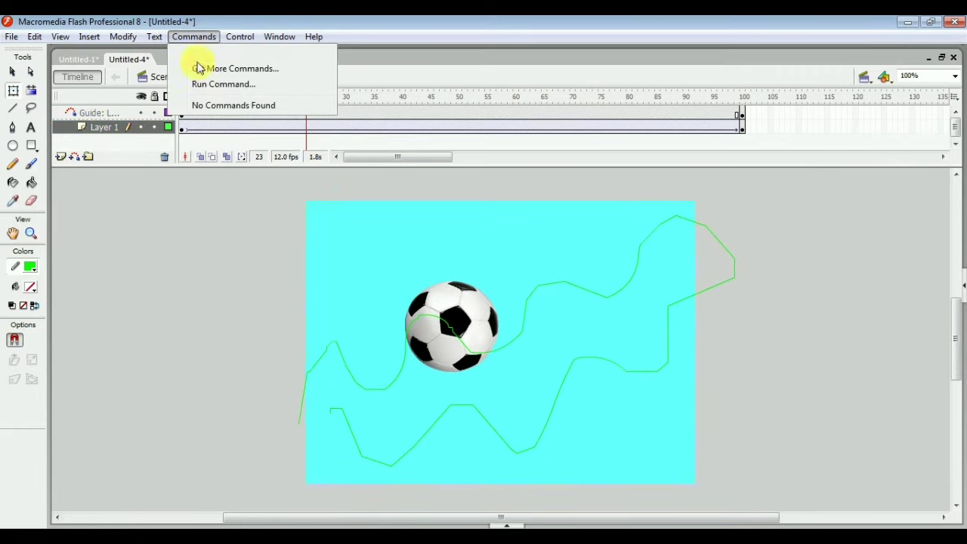
left_click(214, 86)
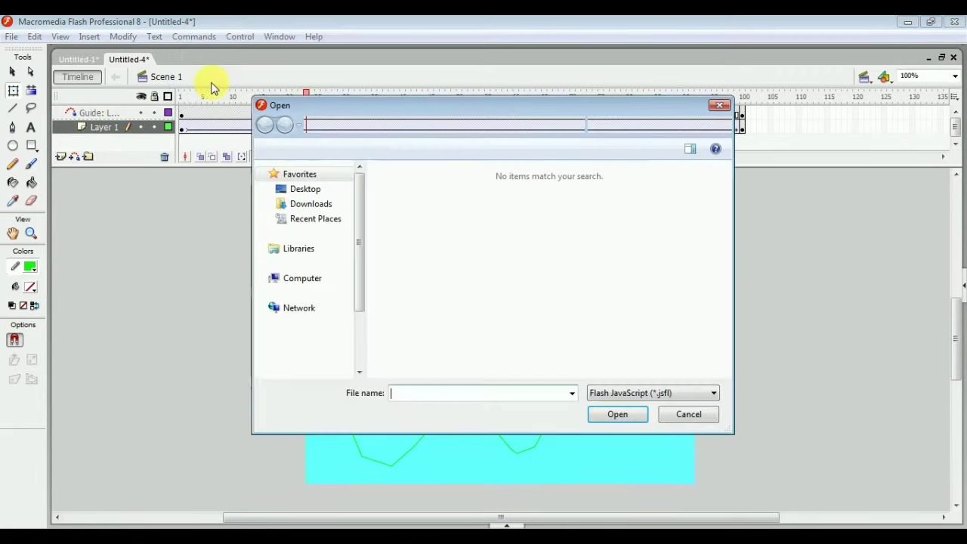
left_click(720, 105)
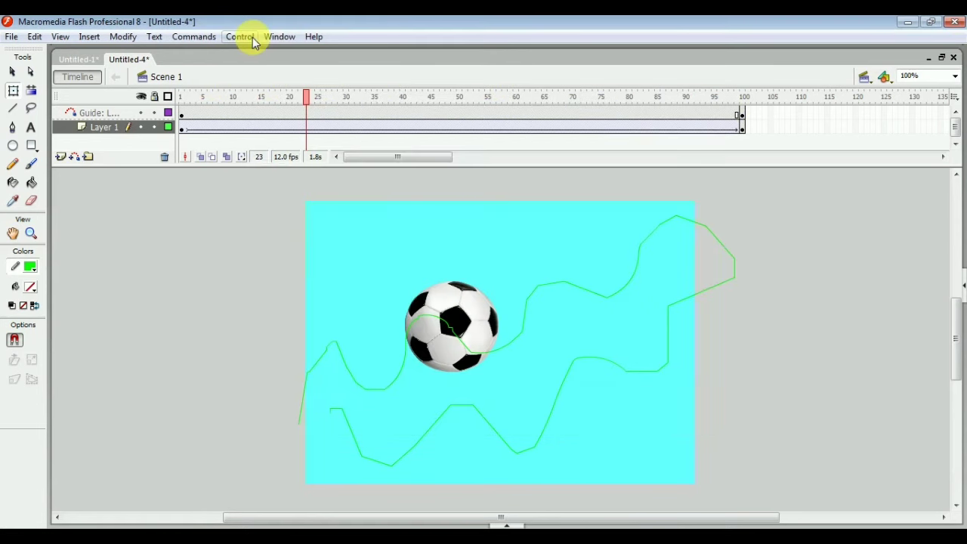
Play the animation on the timeline, and test the movie in a maximized preview window.
left_click(249, 38)
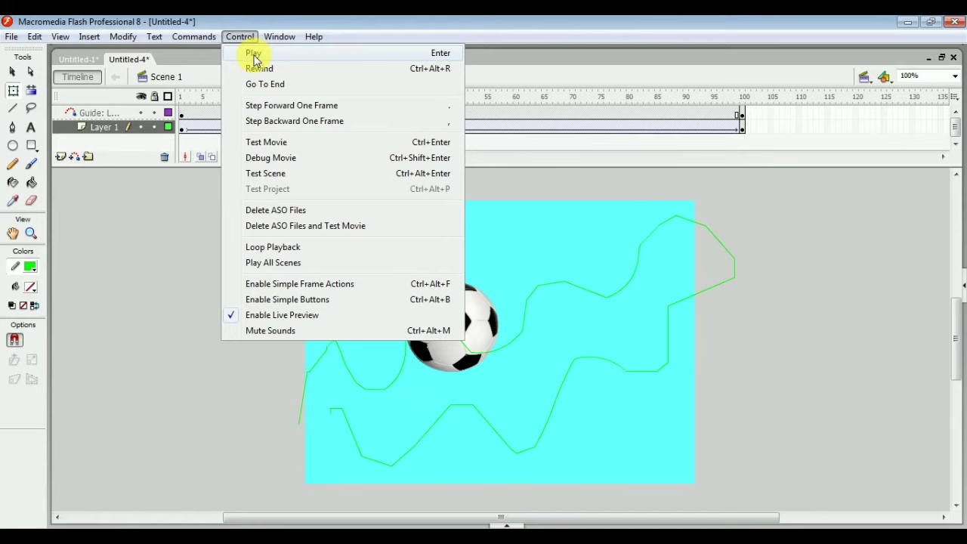
left_click(129, 488)
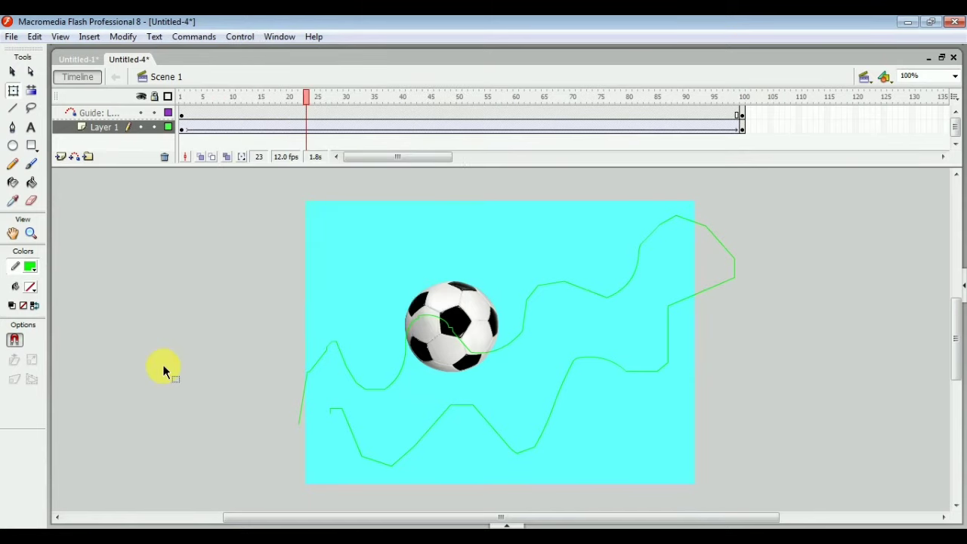
key("Return")
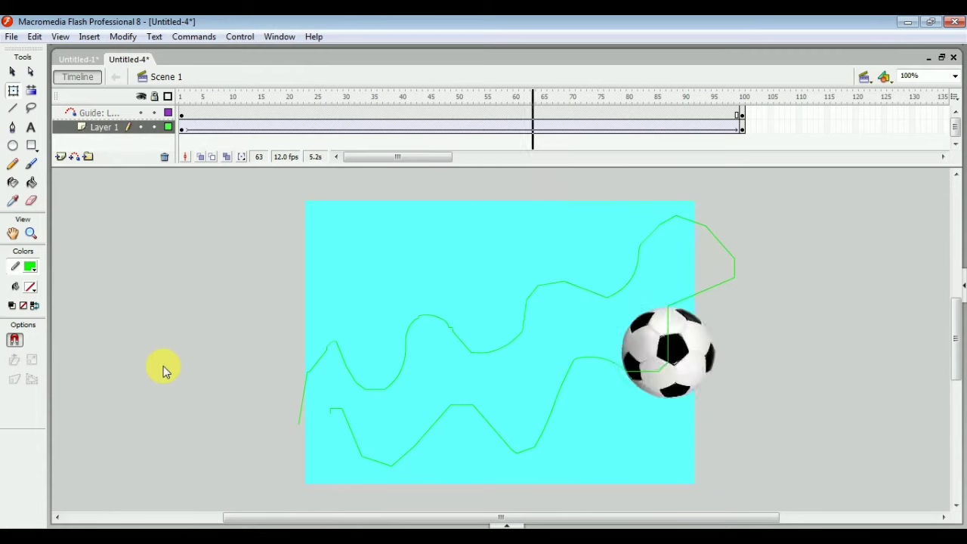
key("ctrl+Return")
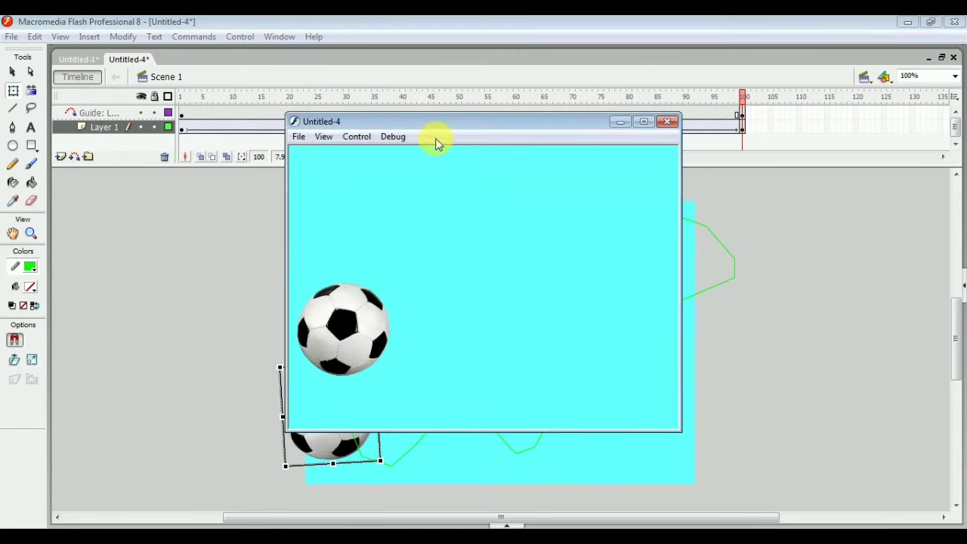
double_click(445, 122)
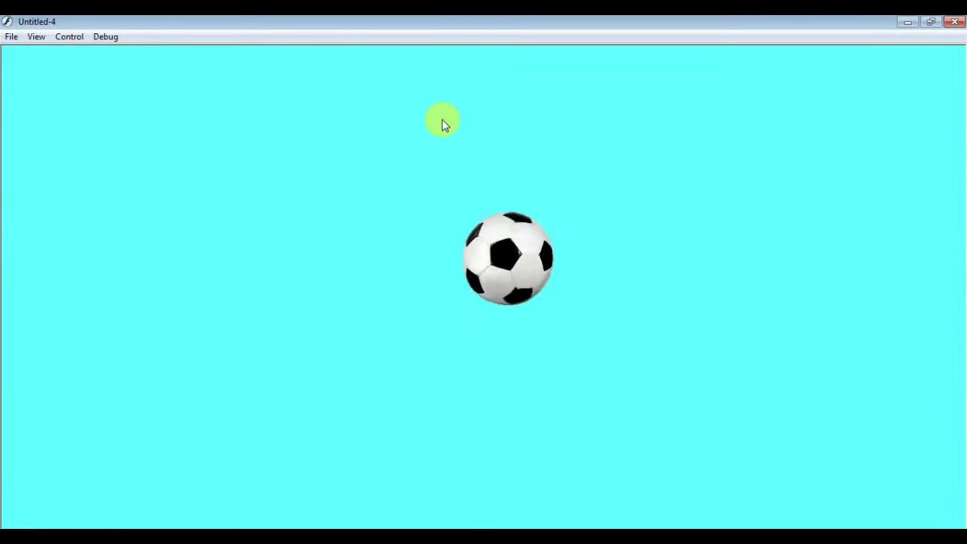